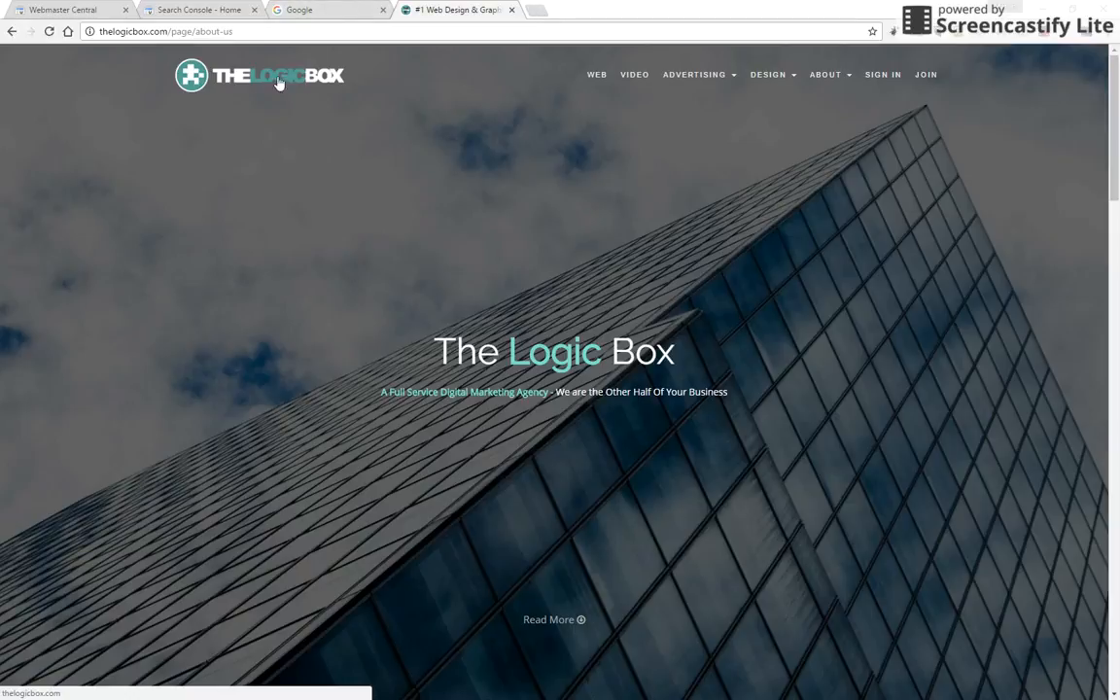
# - Open The Logic Box admin dashboard and go to the sitemap URL in the Metadata settings
pyautogui.scroll(-10, 445, 185)
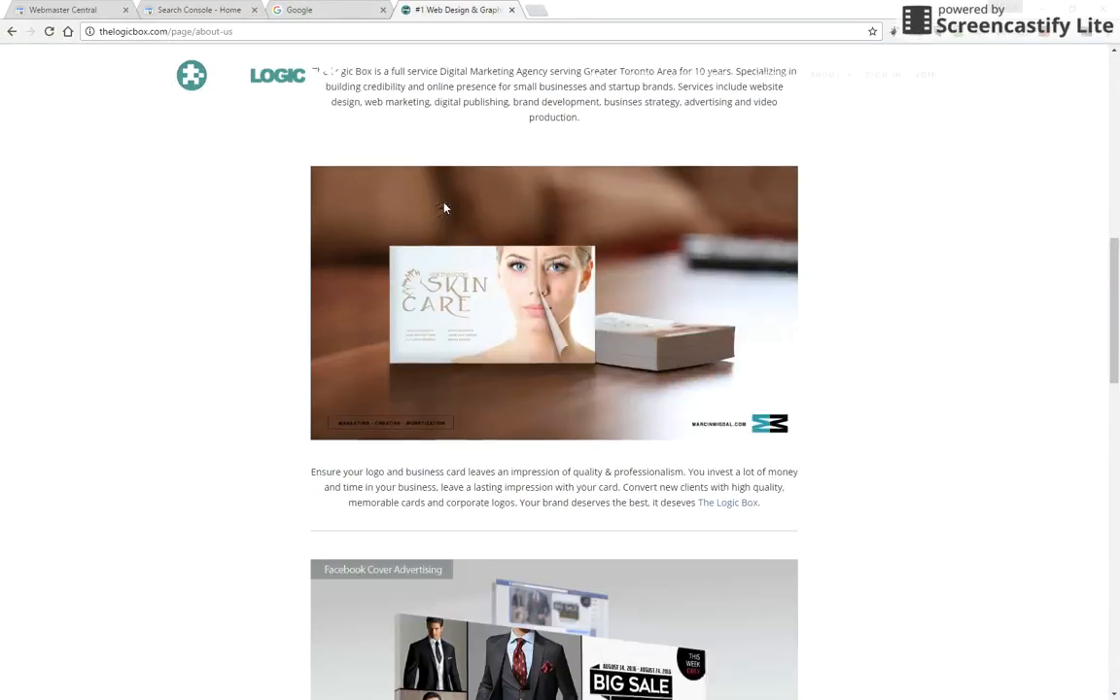
pyautogui.scroll(10, 492, 294)
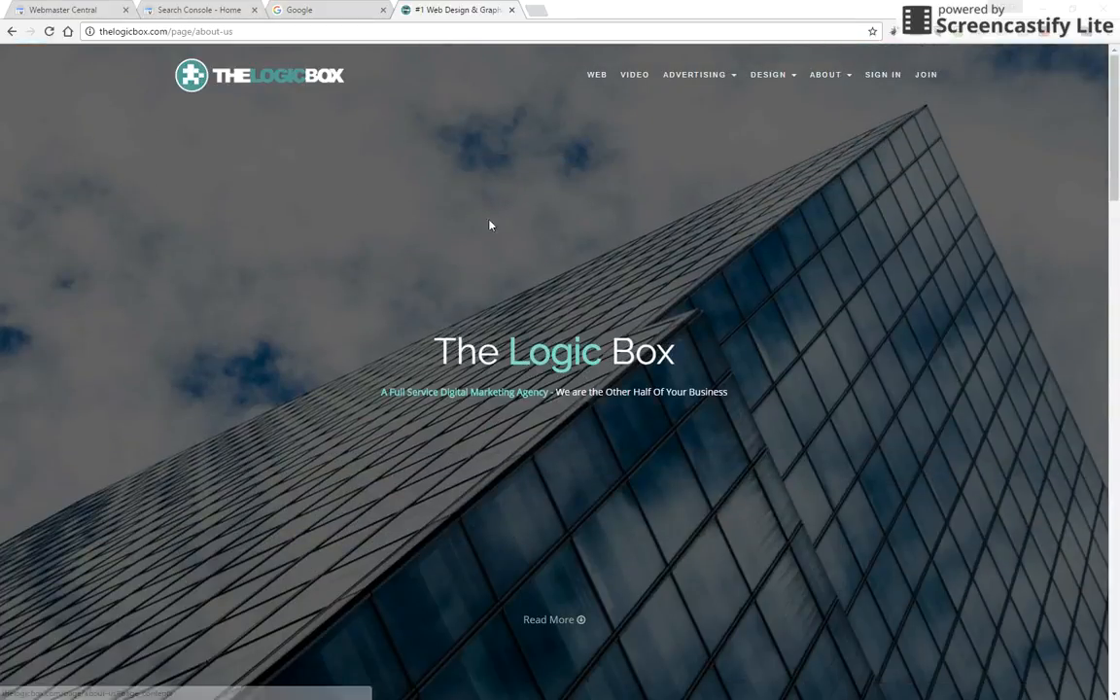
pyautogui.click(540, 13)
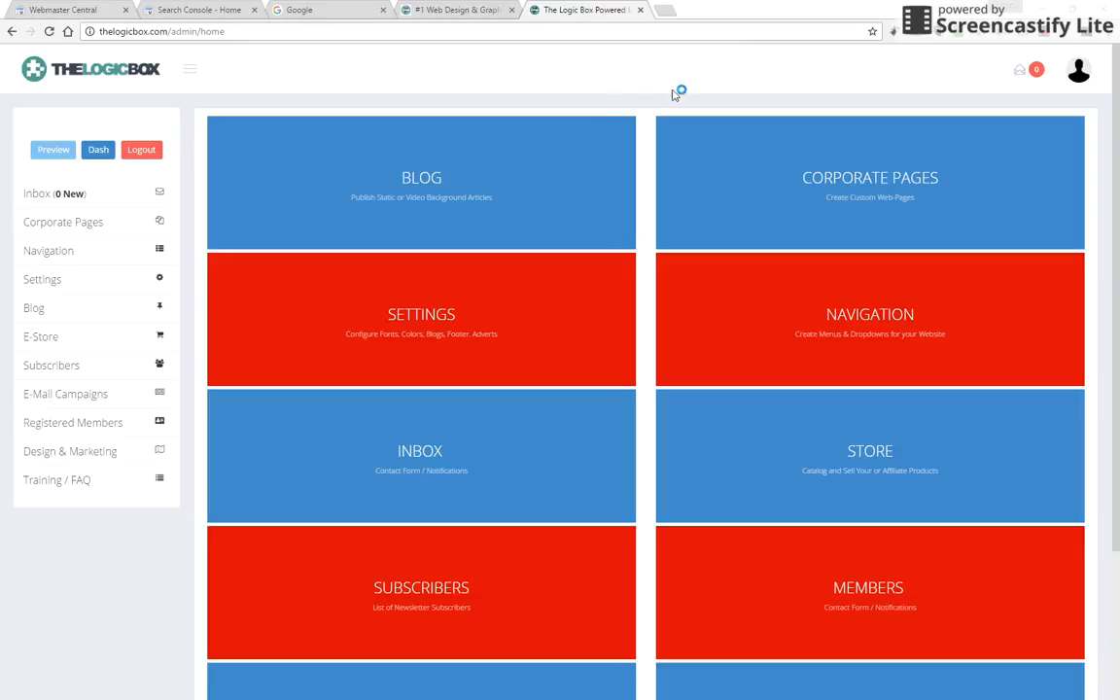
pyautogui.click(339, 261)
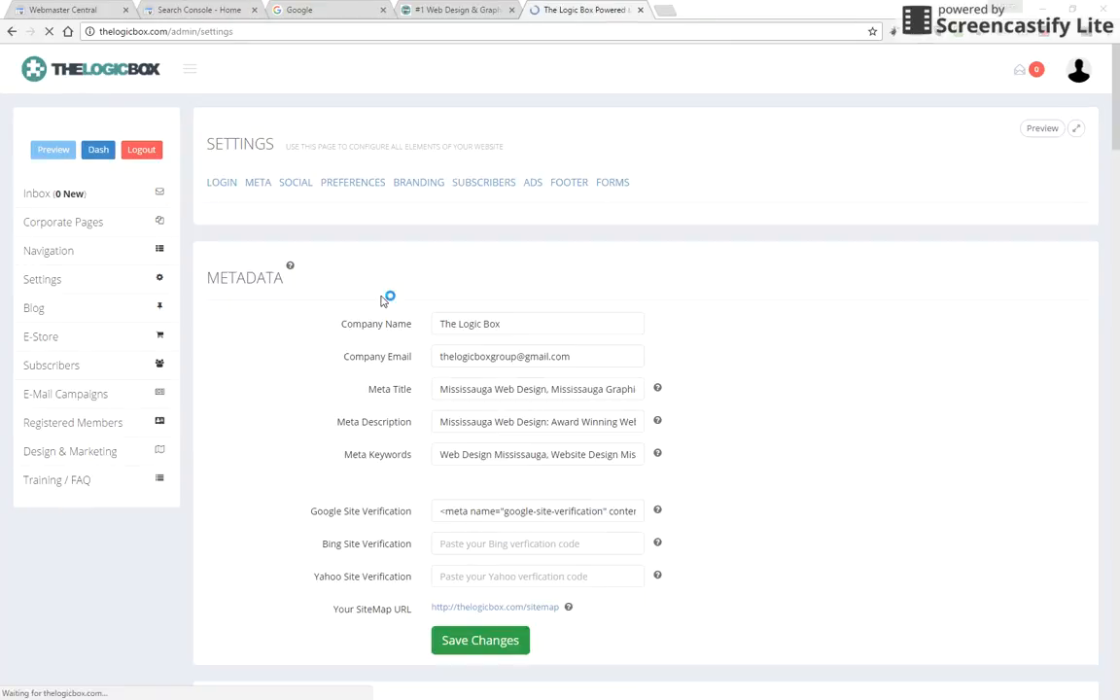
pyautogui.scroll(-1, 331, 291)
pyautogui.scroll(-4, 331, 292)
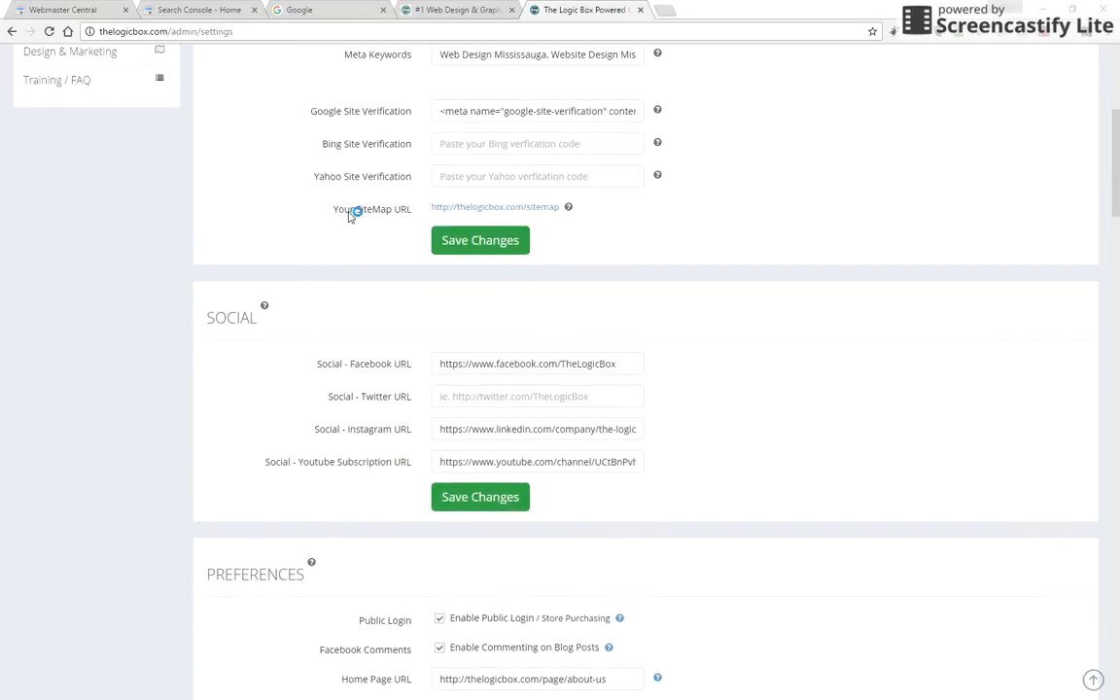
# - Read the help note for the Your SiteMap URL setting
pyautogui.moveTo(333, 209); pyautogui.dragTo(417, 210)
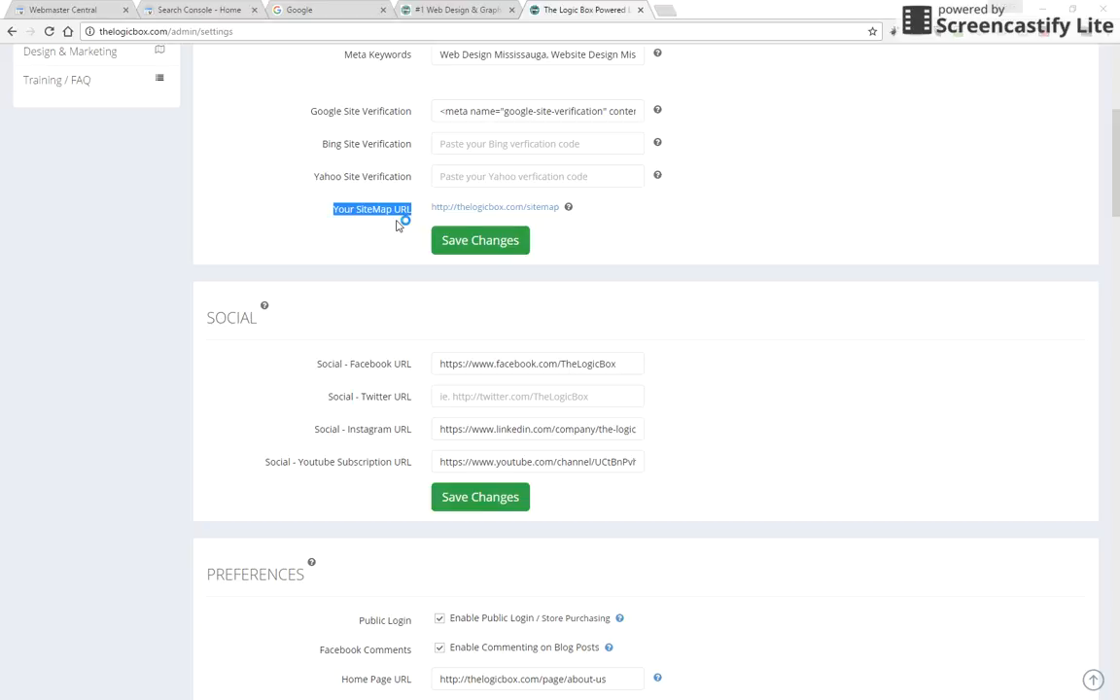
pyautogui.moveTo(570, 208)
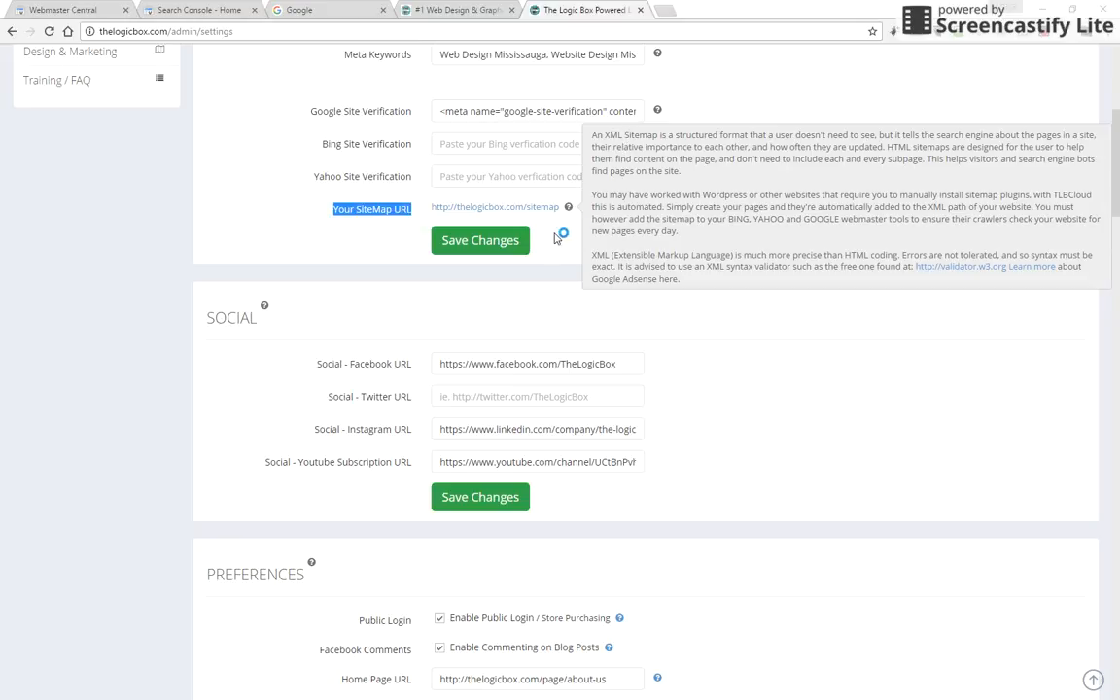
pyautogui.click(558, 237)
# - Open the site's sitemap link, look through its XML entries, and return to the settings to highlight the /sitemap path
pyautogui.click(518, 209)
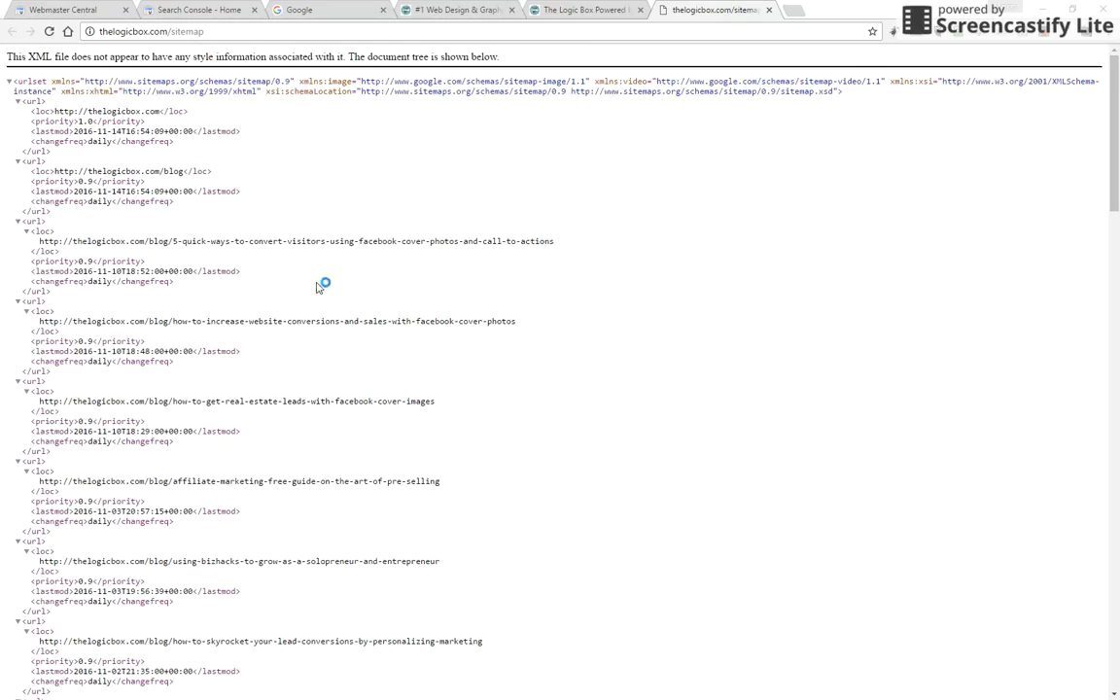
pyautogui.scroll(-6, 213, 275)
pyautogui.scroll(6, 222, 342)
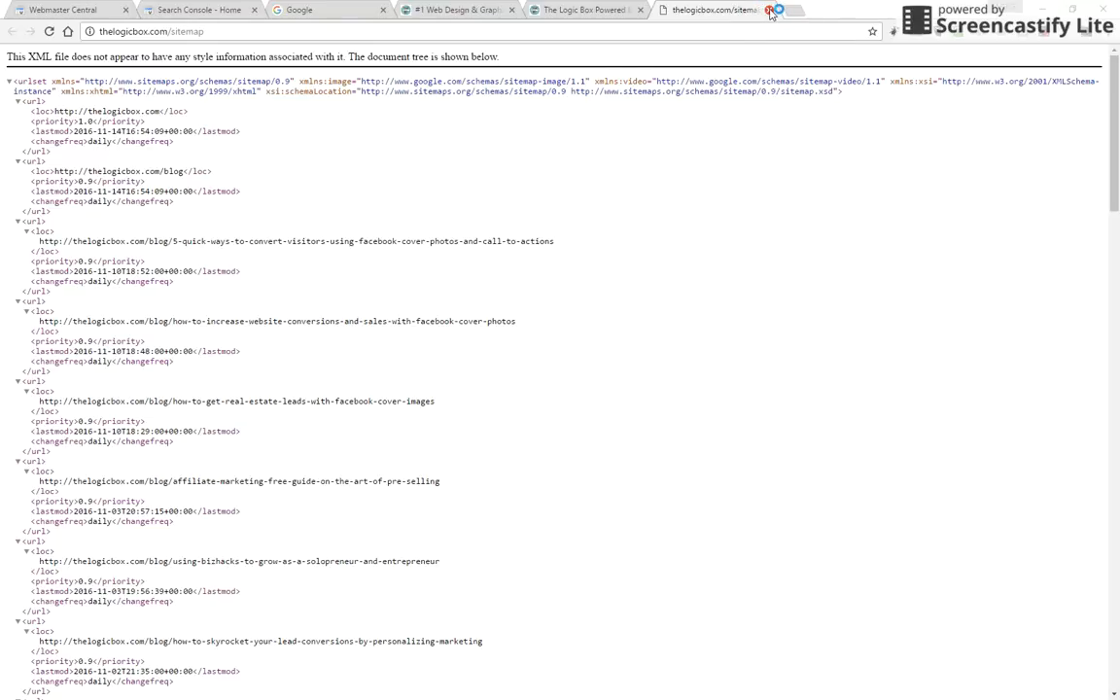
pyautogui.click(767, 11)
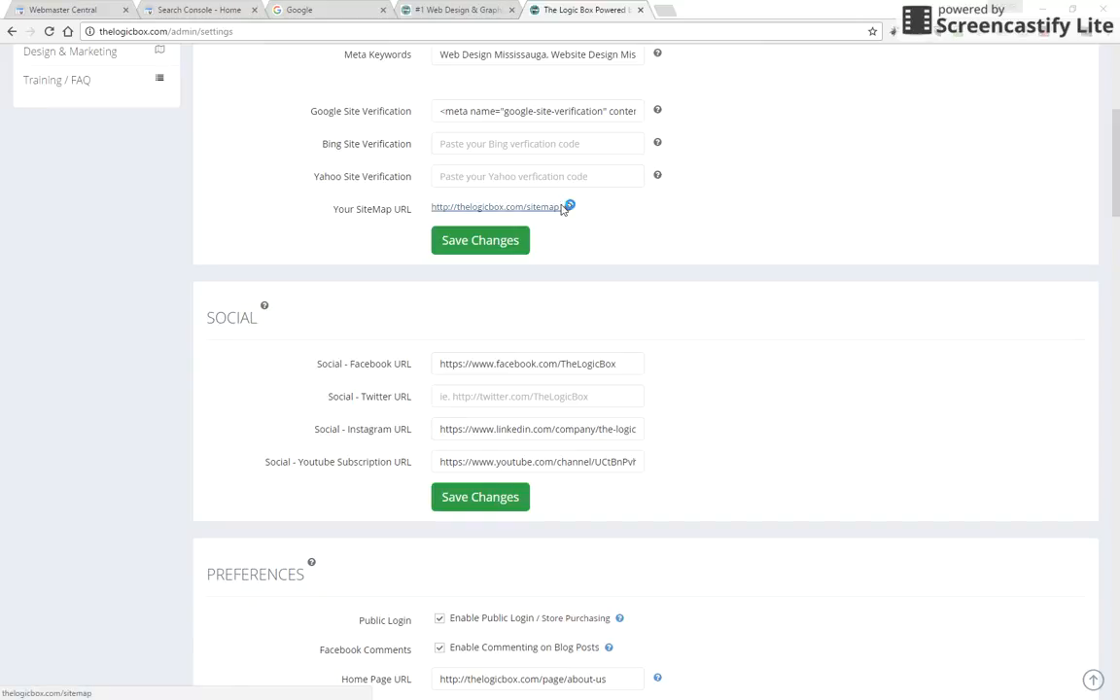
pyautogui.moveTo(563, 209); pyautogui.dragTo(523, 210)
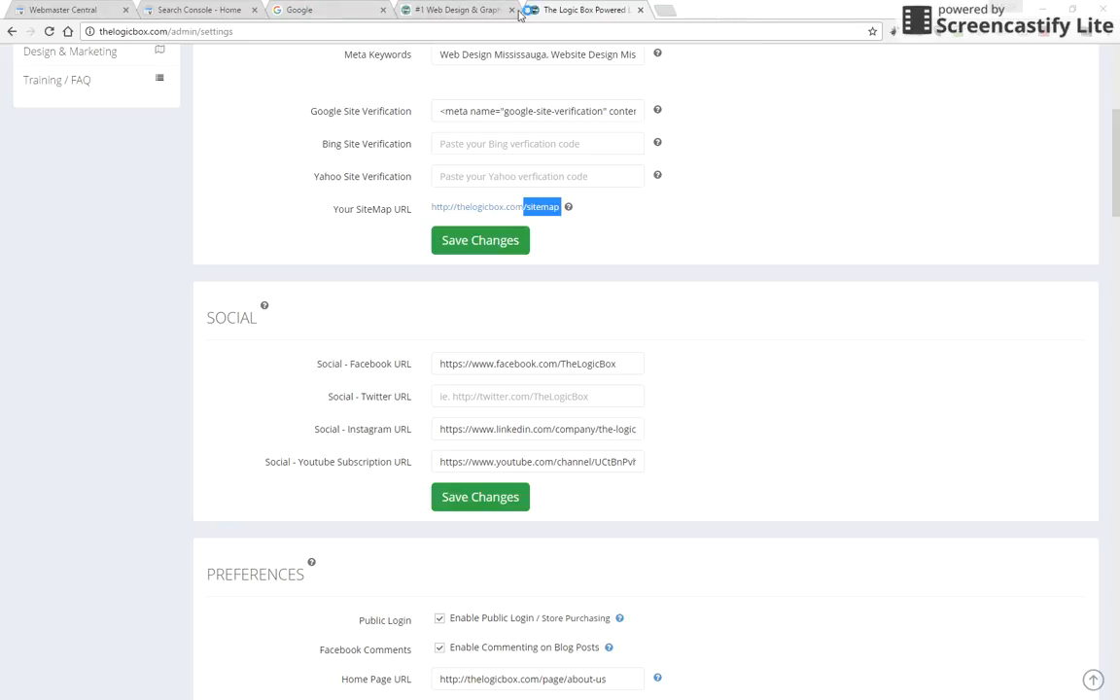
# - Search Google for "google webmaster tools" in a new browser tab
pyautogui.click(664, 10)
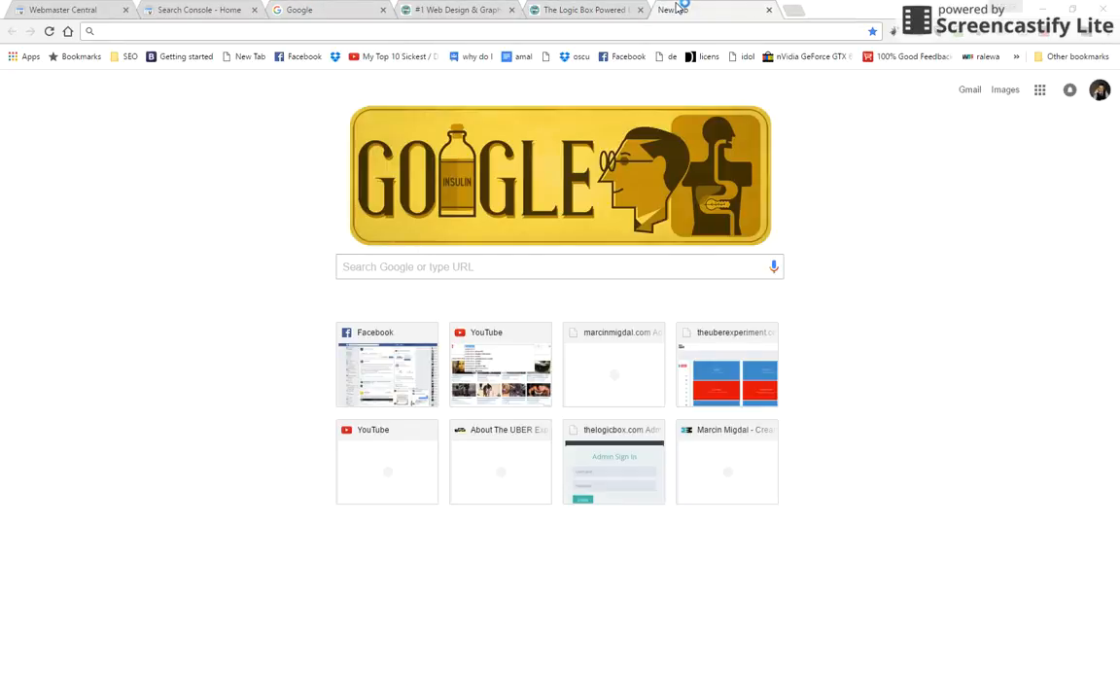
pyautogui.write('google webmaster')
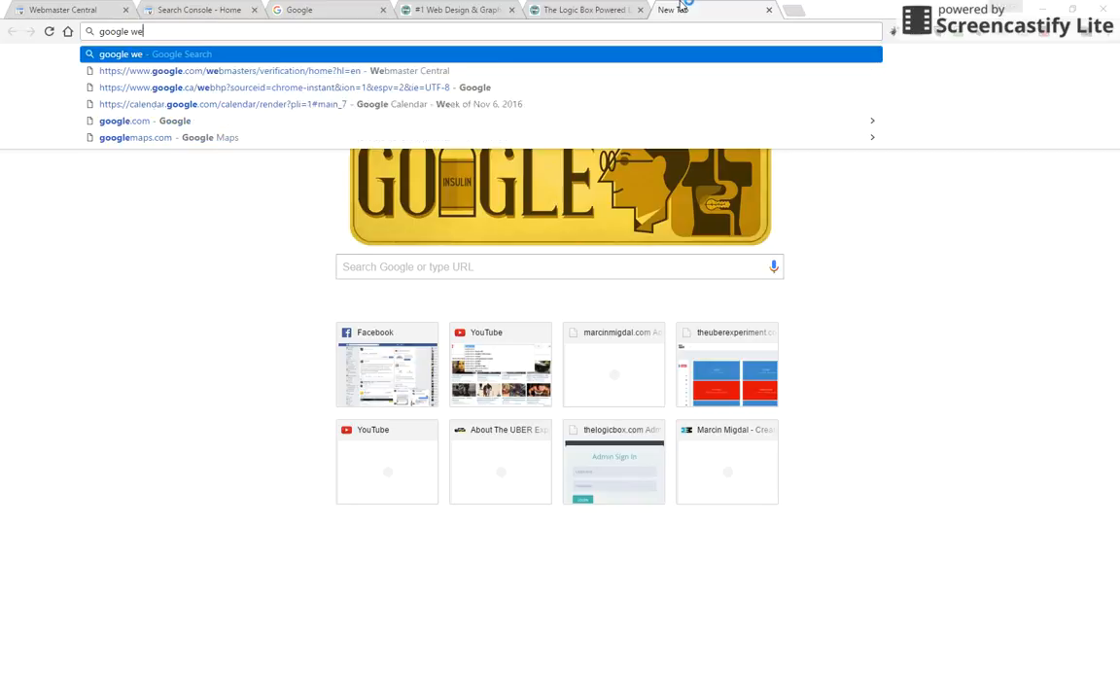
pyautogui.press('Down')
pyautogui.press('Return')
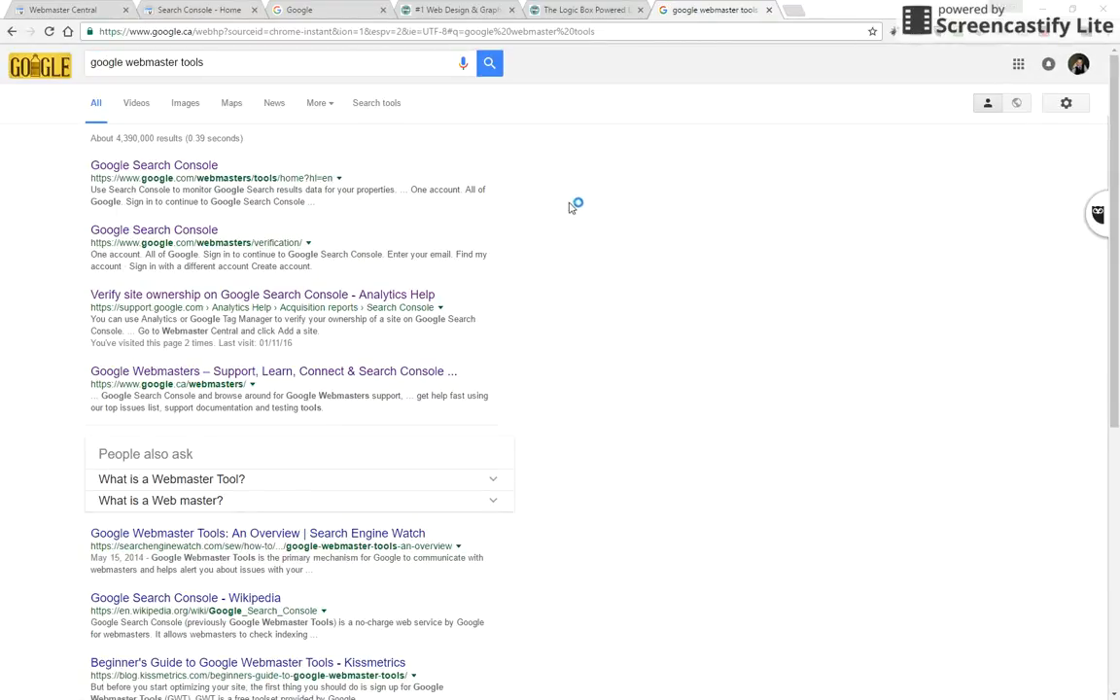
pyautogui.click(114, 166)
pyautogui.click(199, 31)
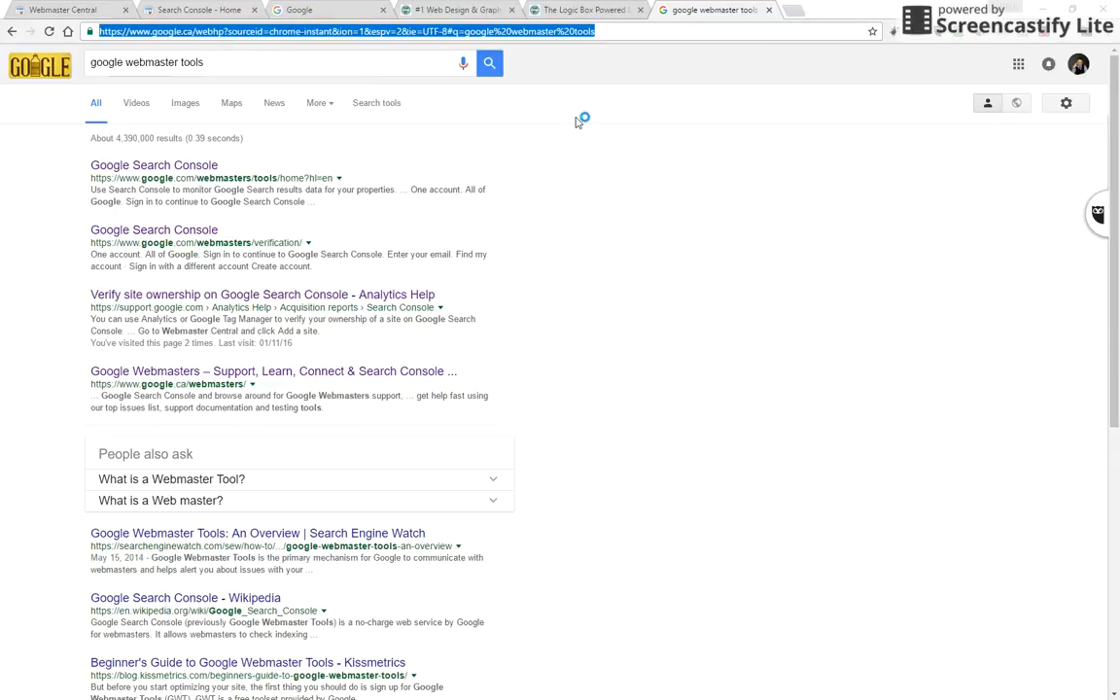
pyautogui.write('www.')
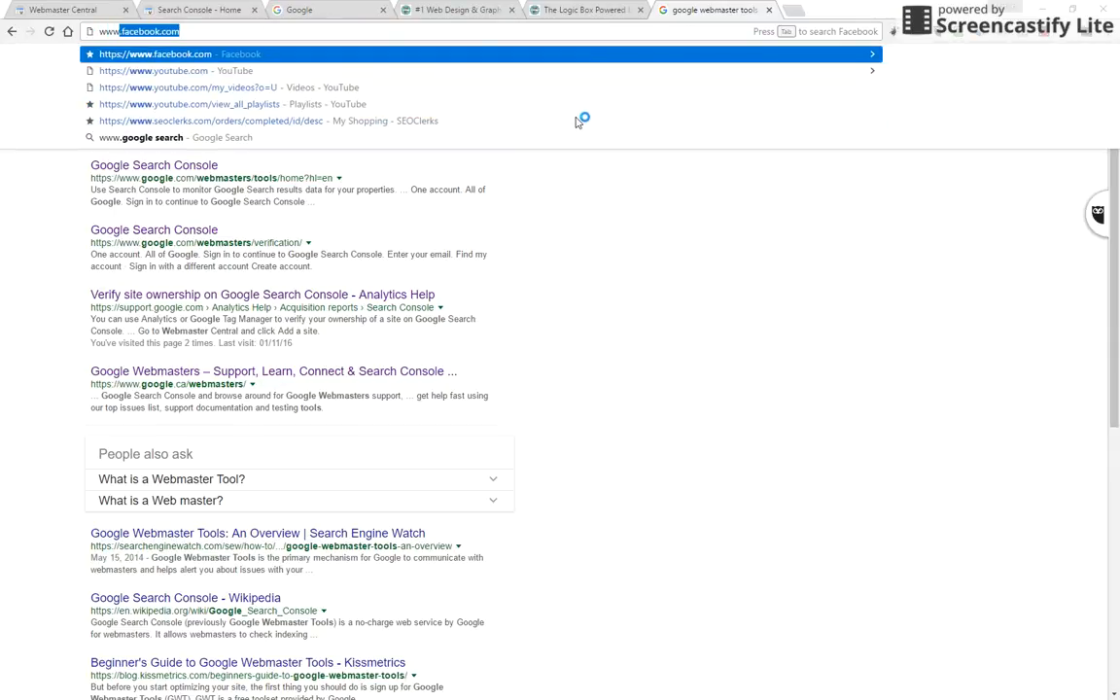
pyautogui.write('thelog')
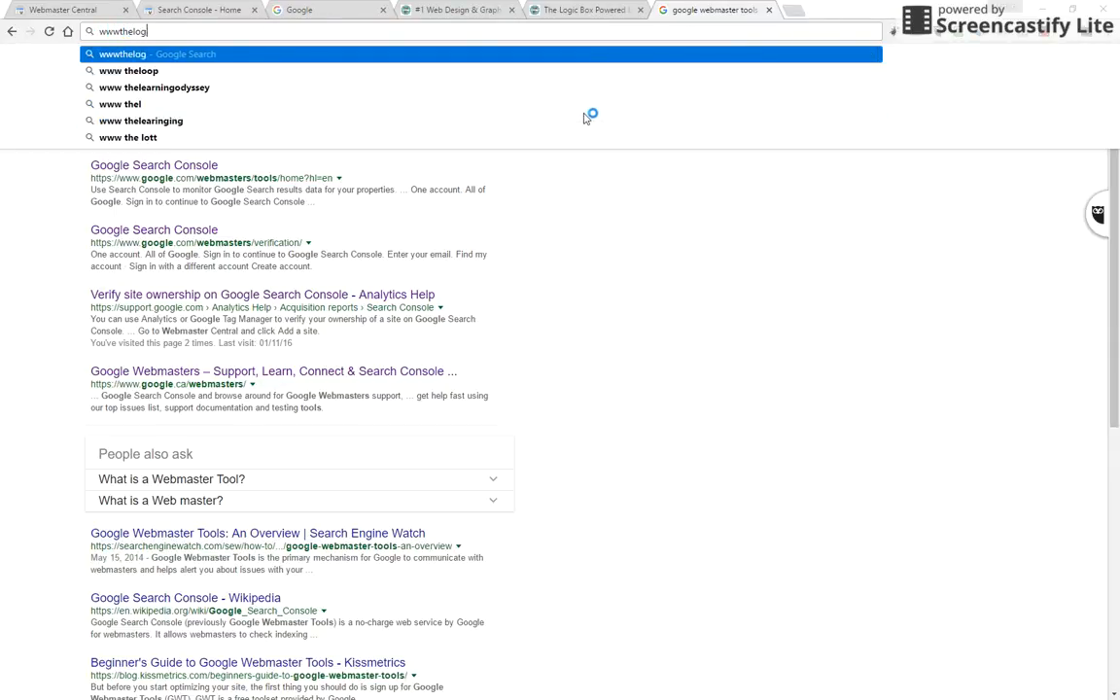
pyautogui.write('icbox.c')
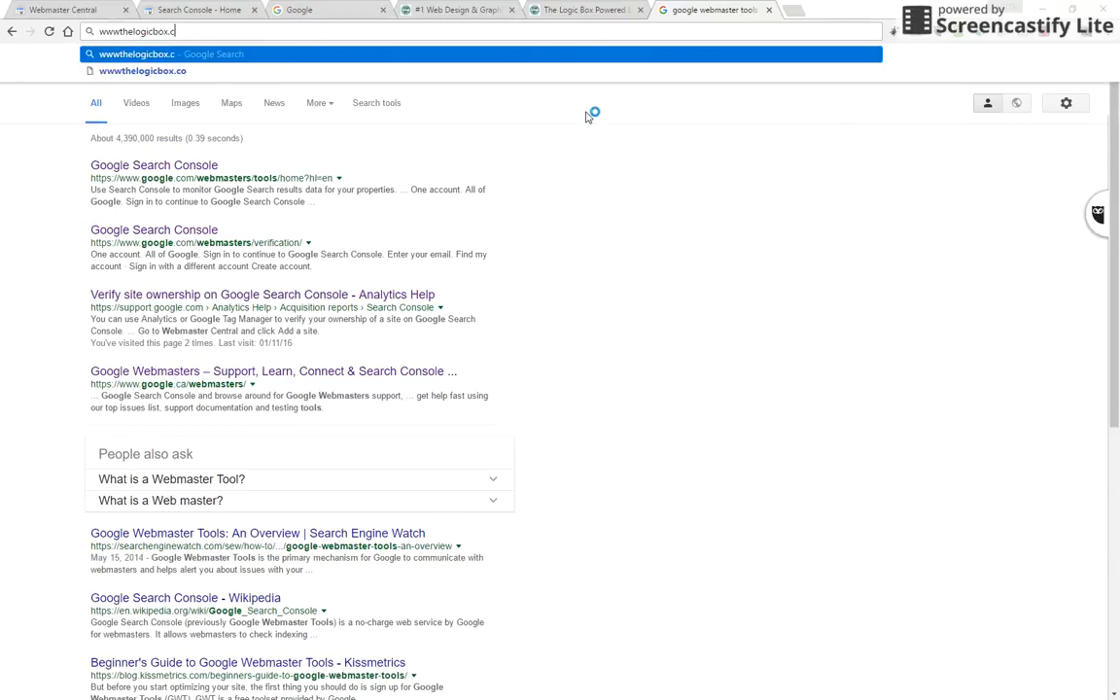
pyautogui.press('BackSpace')
pyautogui.press('BackSpace')
pyautogui.press('BackSpace')
pyautogui.press('BackSpace')
pyautogui.press('BackSpace')
pyautogui.press('BackSpace')
pyautogui.press('BackSpace')
pyautogui.press('BackSpace')
pyautogui.press('BackSpace')
pyautogui.press('BackSpace')
pyautogui.press('BackSpace')
pyautogui.press('BackSpace')
pyautogui.press('BackSpace')
pyautogui.press('BackSpace')
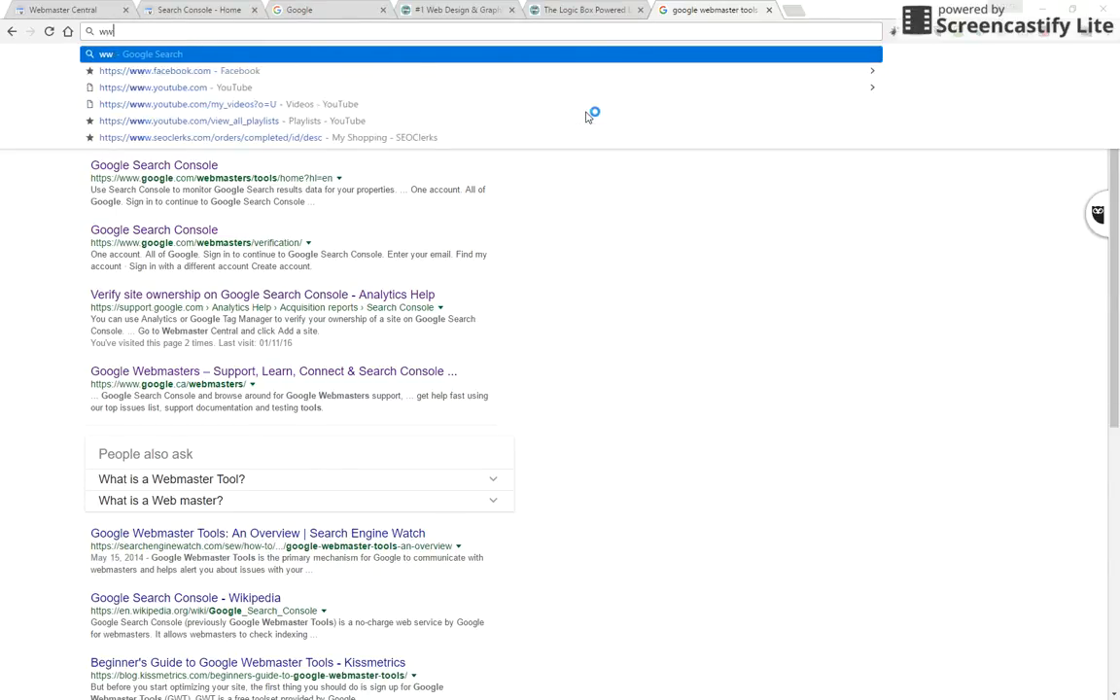
pyautogui.press('BackSpace')
pyautogui.press('BackSpace')
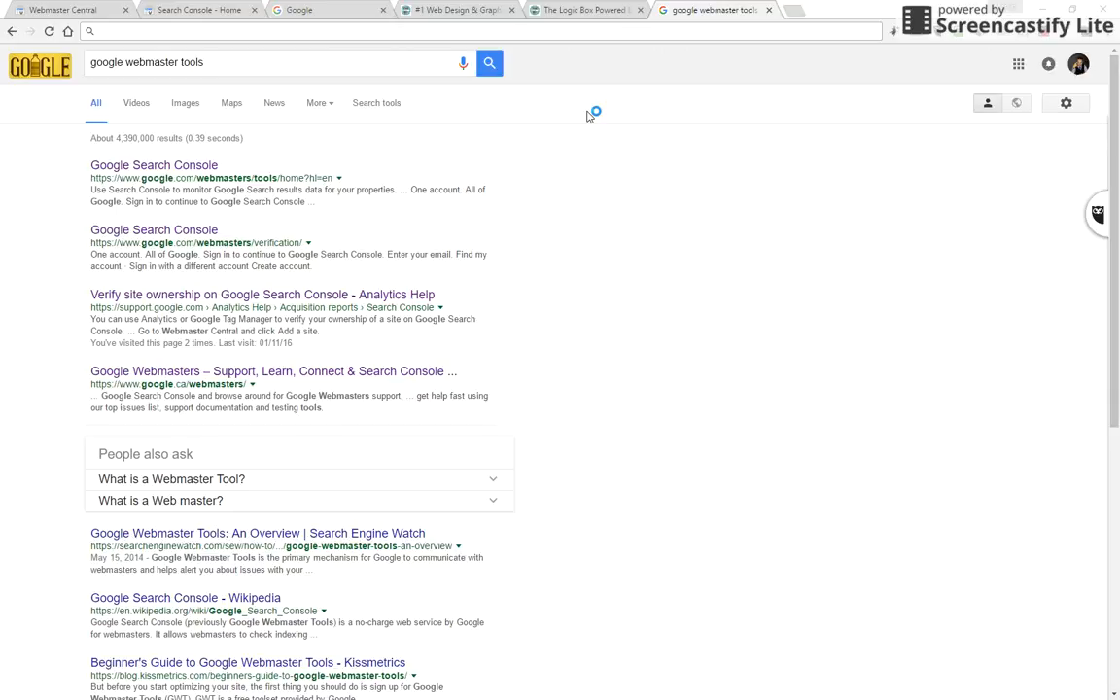
pyautogui.write('tel')
pyautogui.press('BackSpace')
pyautogui.press('BackSpace')
pyautogui.write('helogicbox.com')
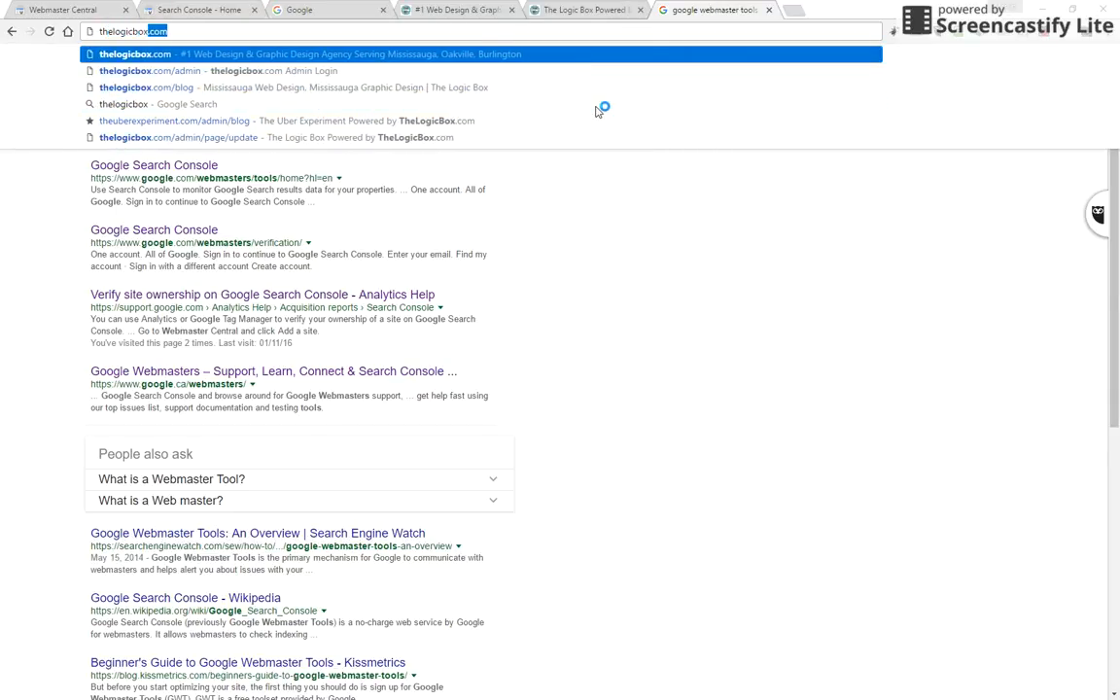
pyautogui.press('Home')
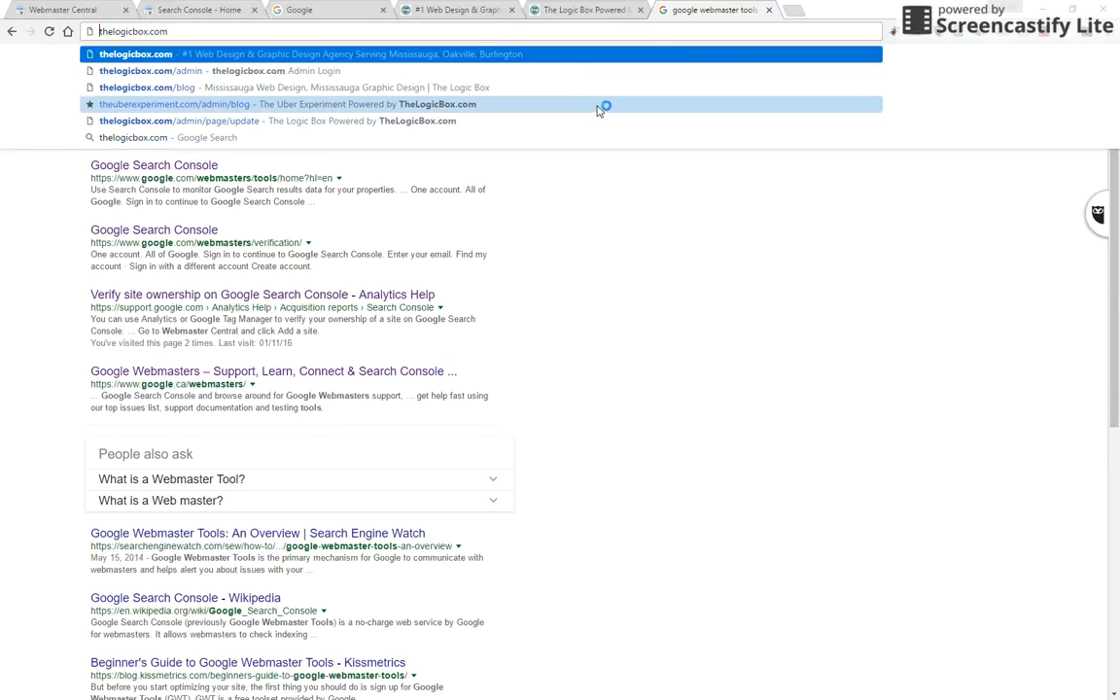
pyautogui.write('http:')
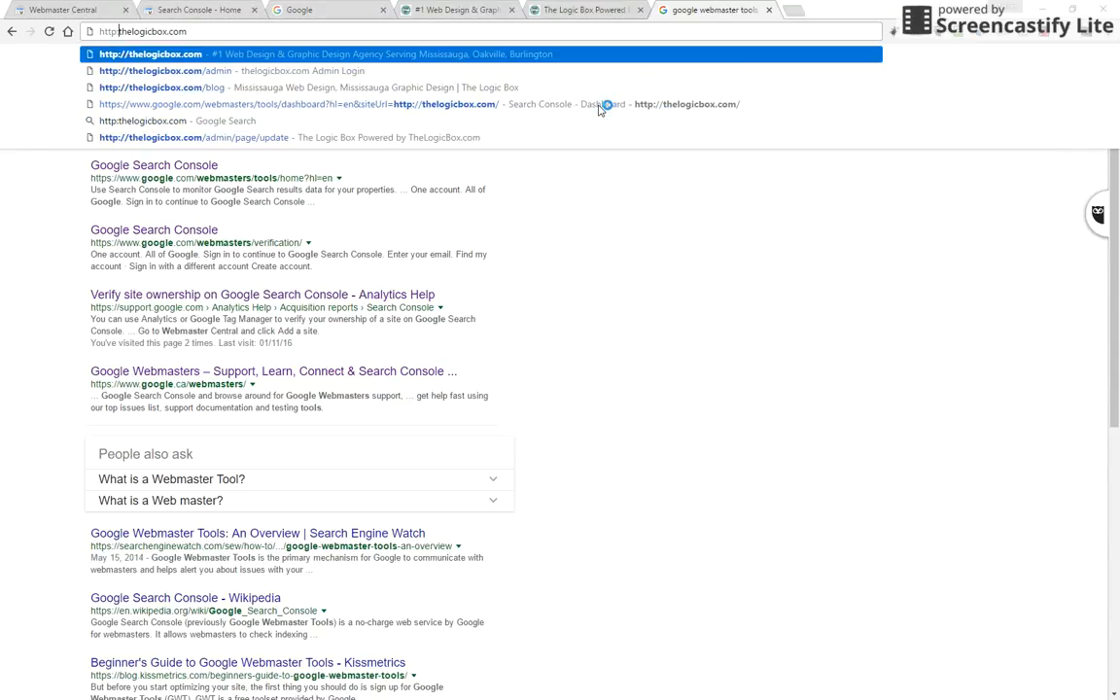
pyautogui.write('//')
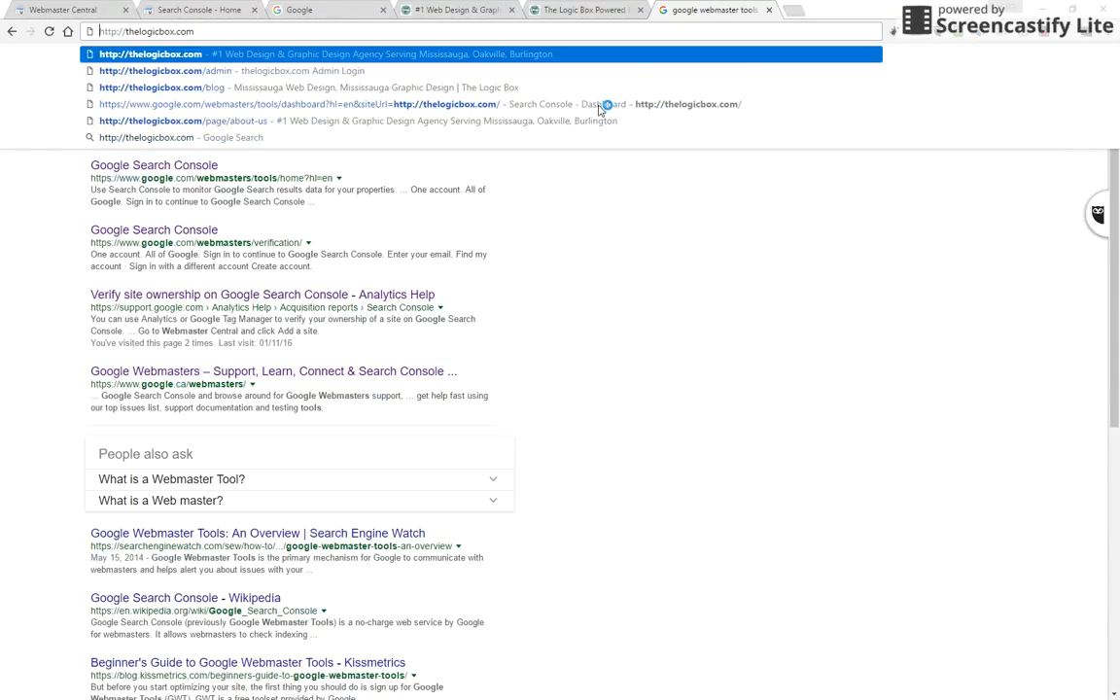
pyautogui.hotkey('ctrl', 'a')
pyautogui.press('Left')
pyautogui.press('Right')
pyautogui.press('Right')
pyautogui.press('Right')
pyautogui.press('Right')
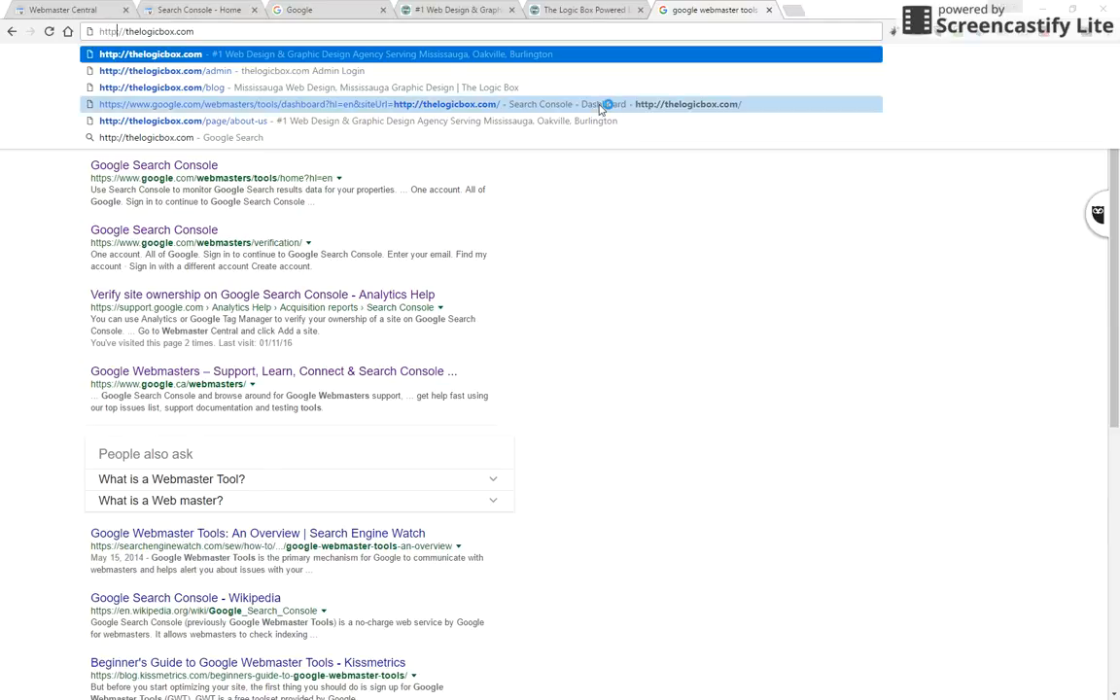
pyautogui.write('www.')
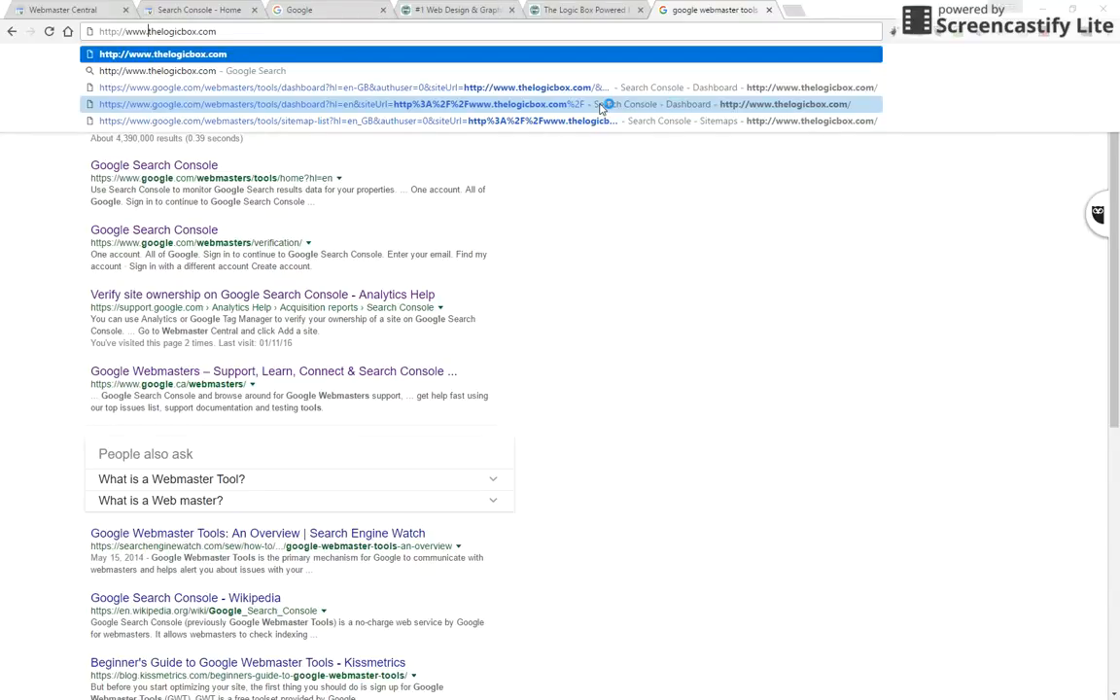
pyautogui.hotkey('ctrl', 'a')
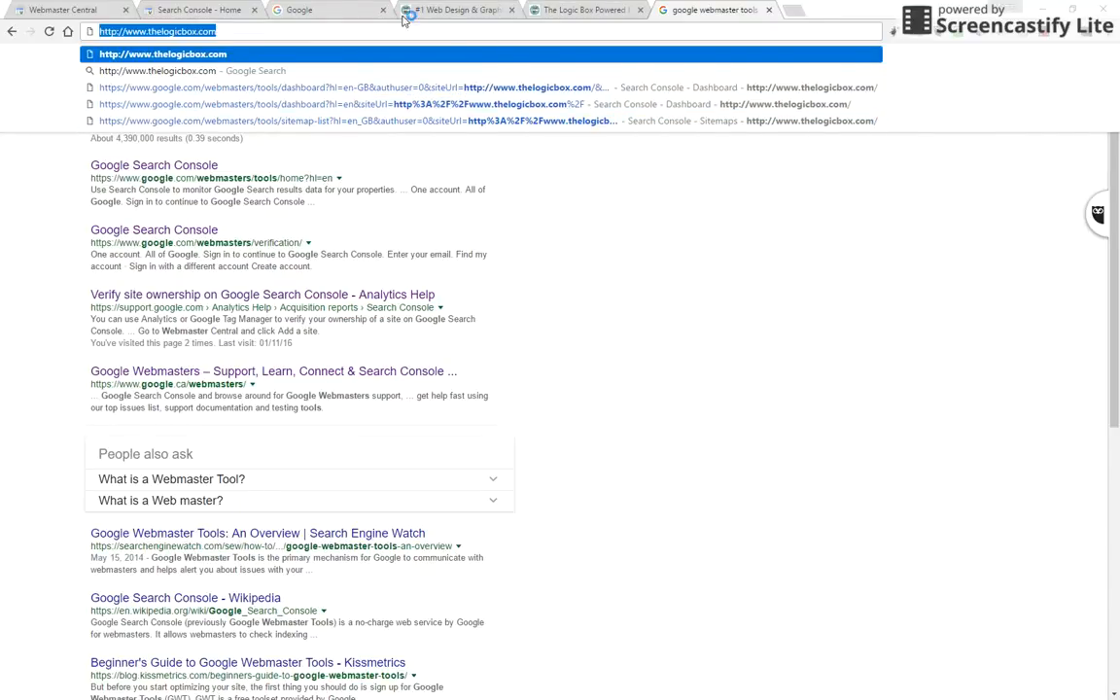
pyautogui.click(865, 319)
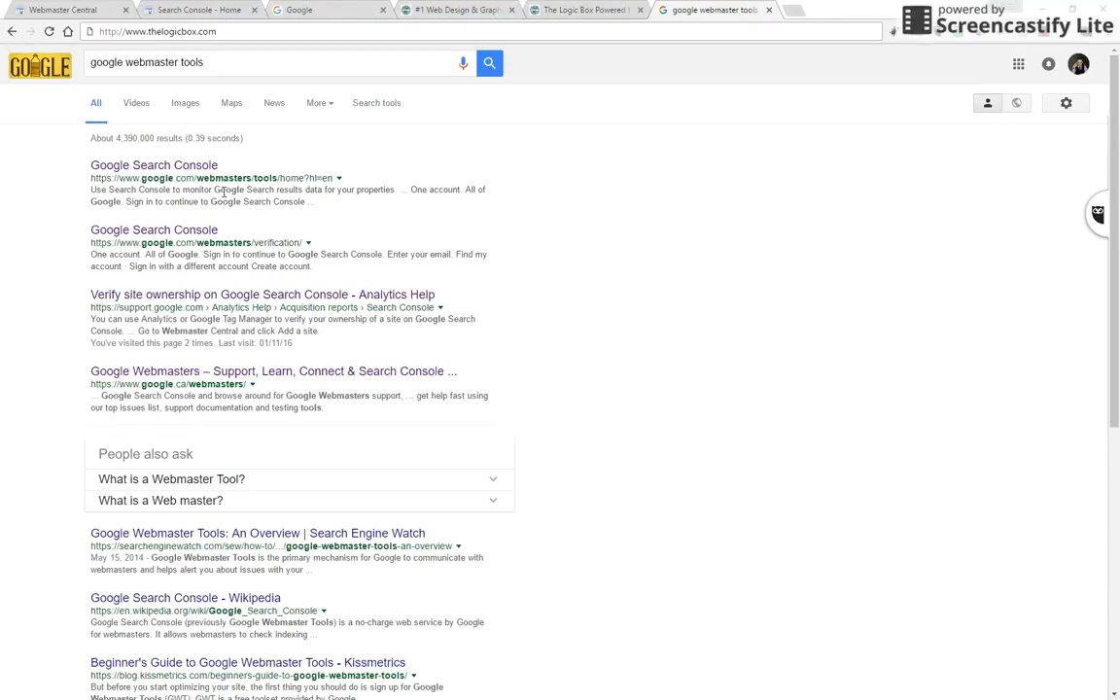
# - Open Google Search Console from the search results and look through the list of website properties
pyautogui.click(146, 169)
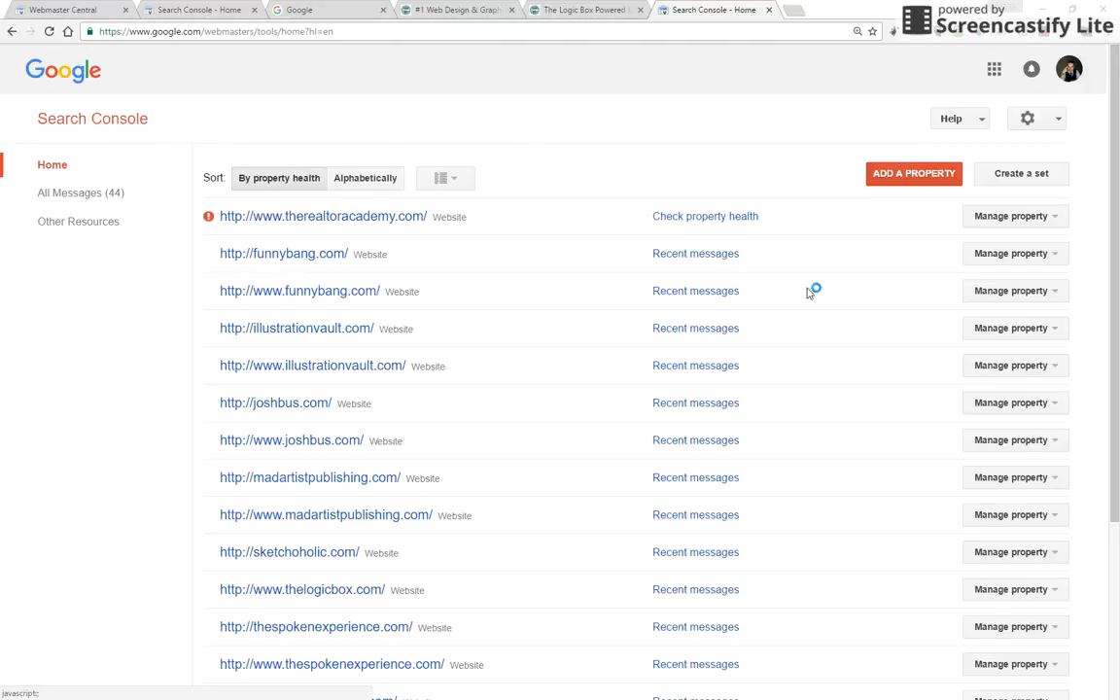
pyautogui.scroll(-5, 355, 337)
pyautogui.scroll(5, 462, 430)
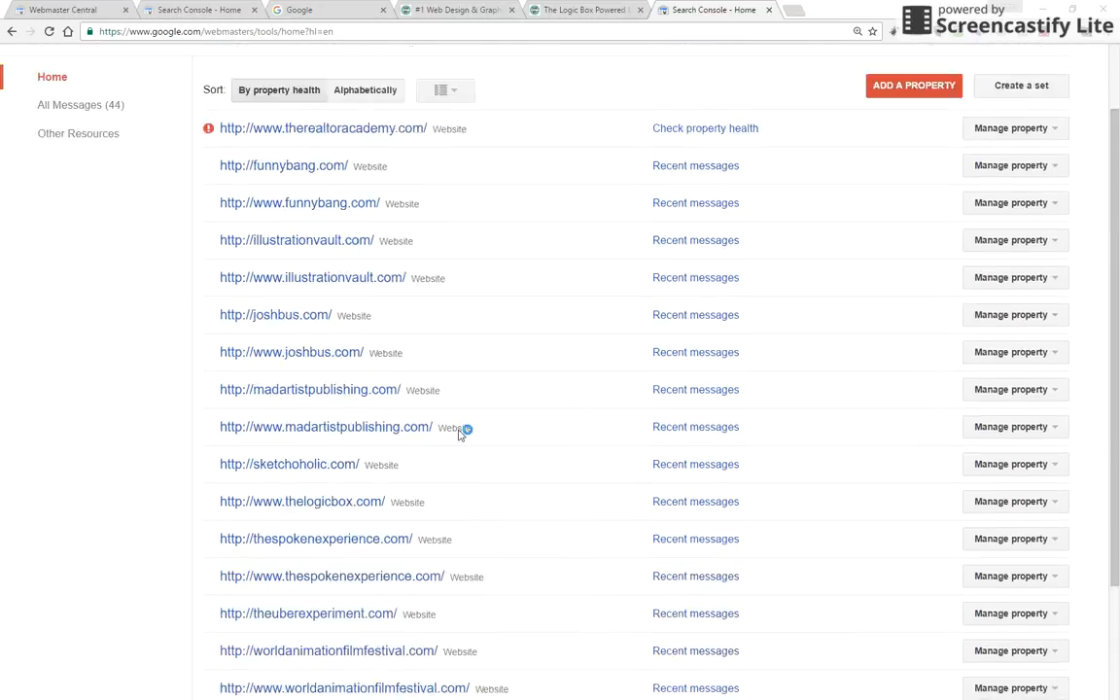
pyautogui.scroll(-5, 476, 462)
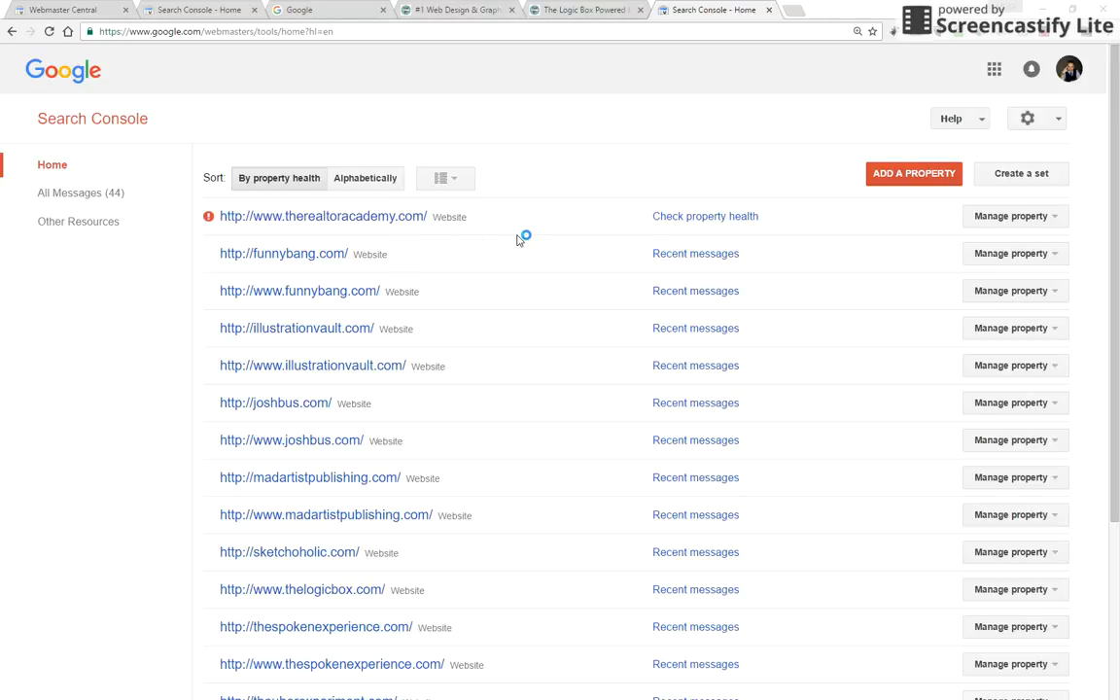
pyautogui.click(903, 176)
pyautogui.click(420, 418)
pyautogui.write('ogic')
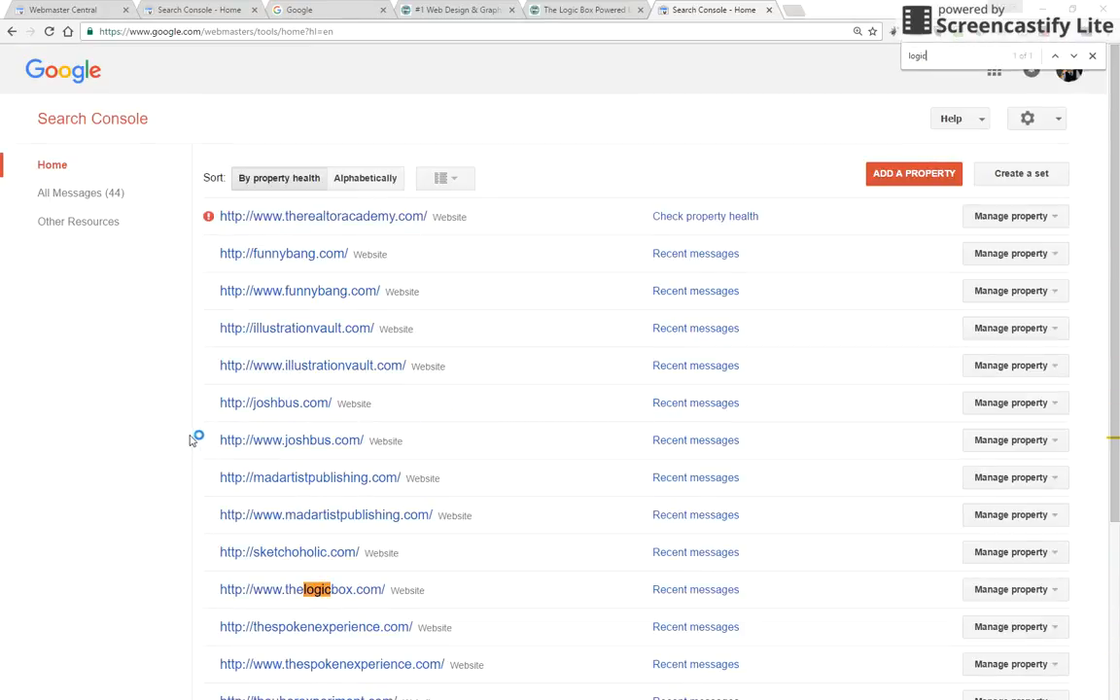
pyautogui.scroll(-2, 151, 428)
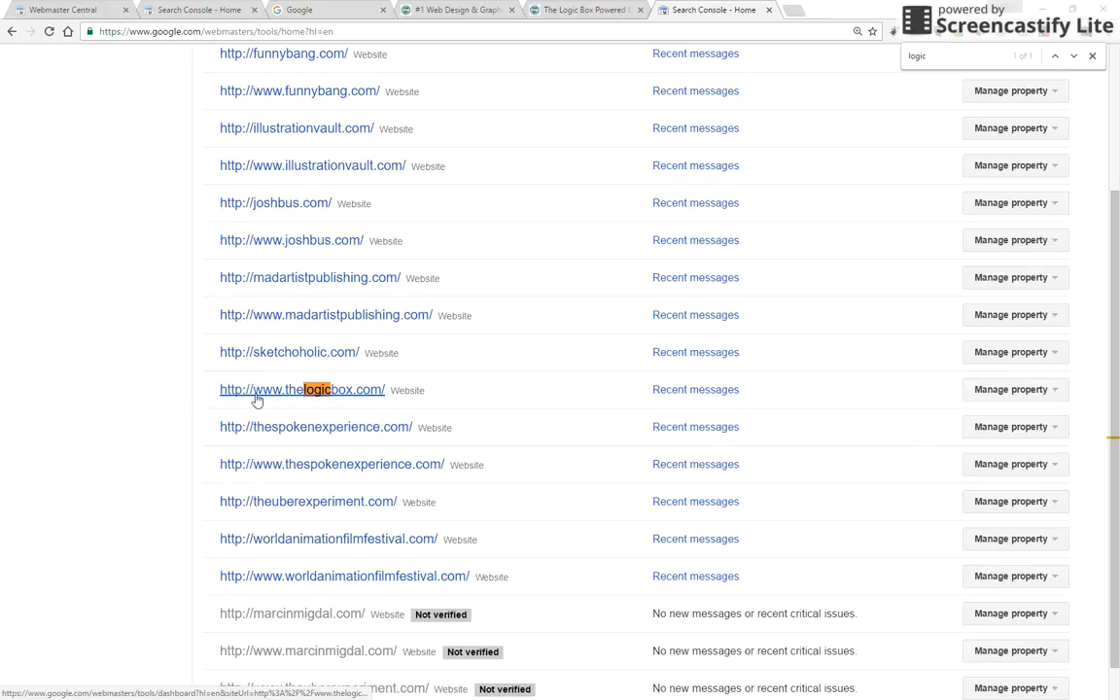
pyautogui.scroll(2, 661, 418)
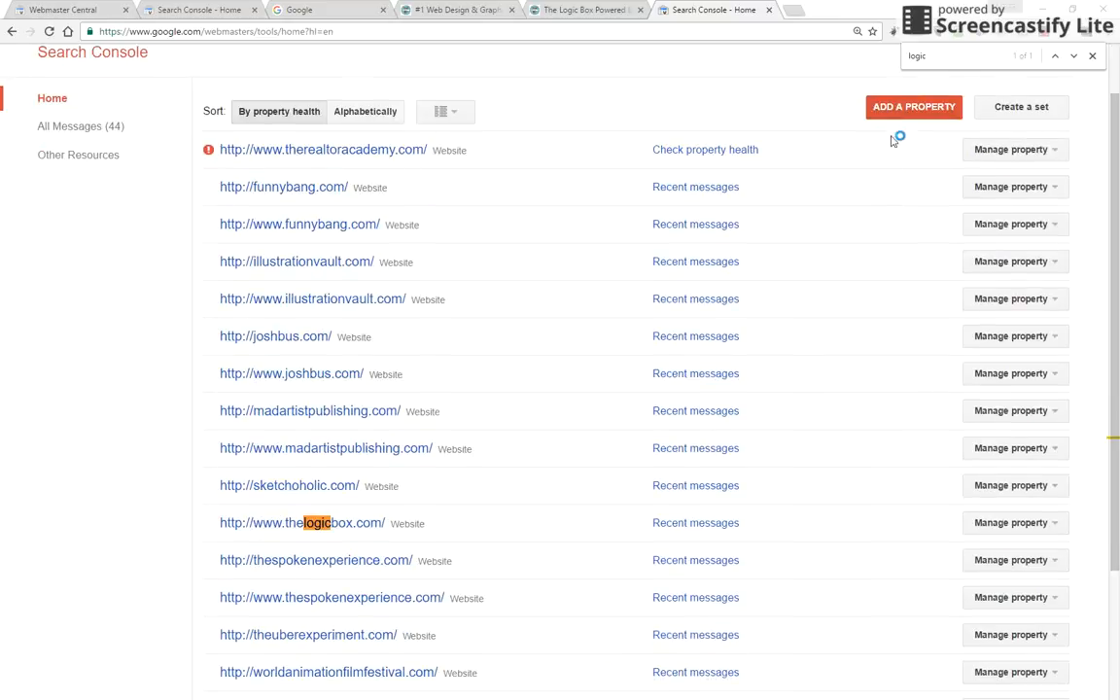
pyautogui.click(816, 105)
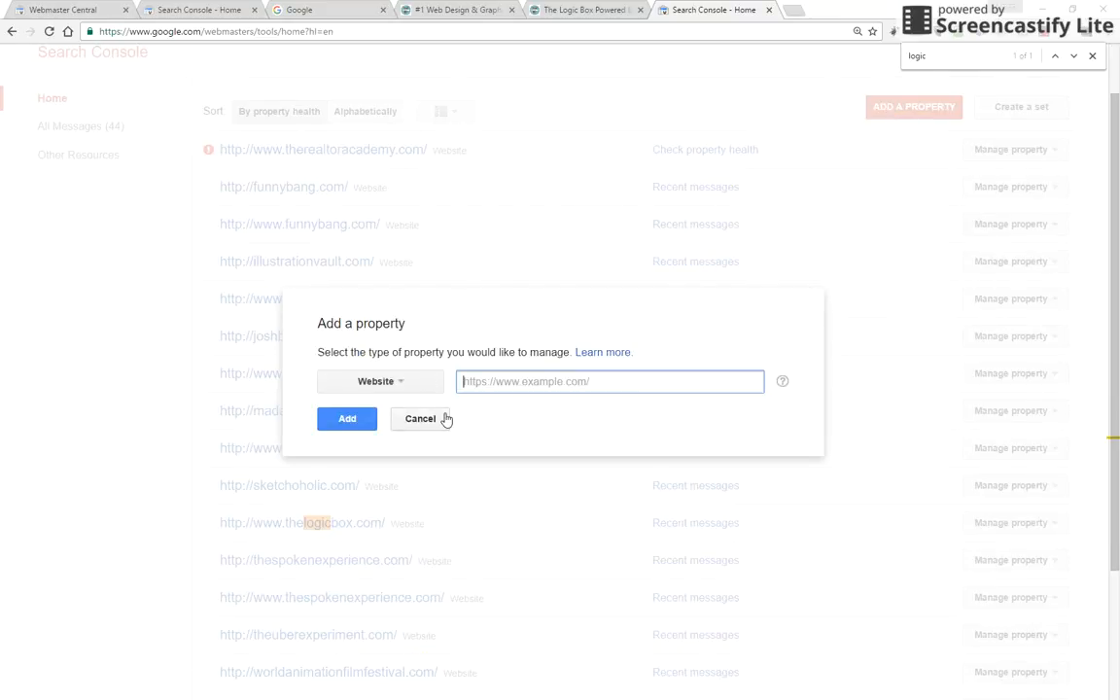
pyautogui.write('thel')
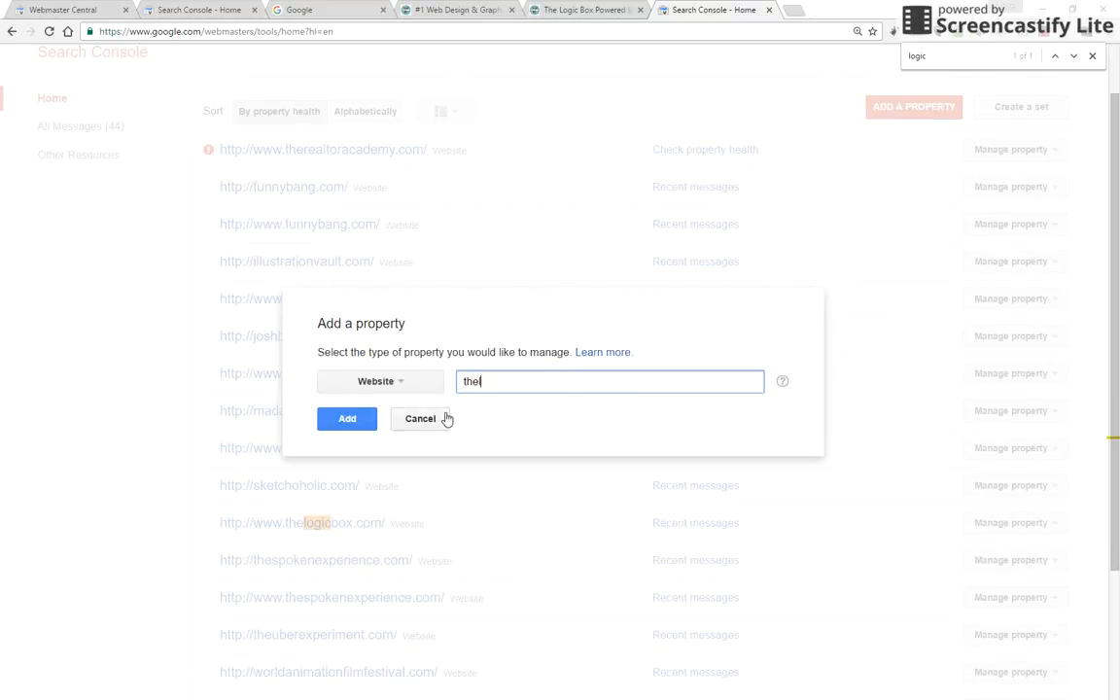
pyautogui.write('ogicbox.com')
pyautogui.press('Home')
pyautogui.write('http://')
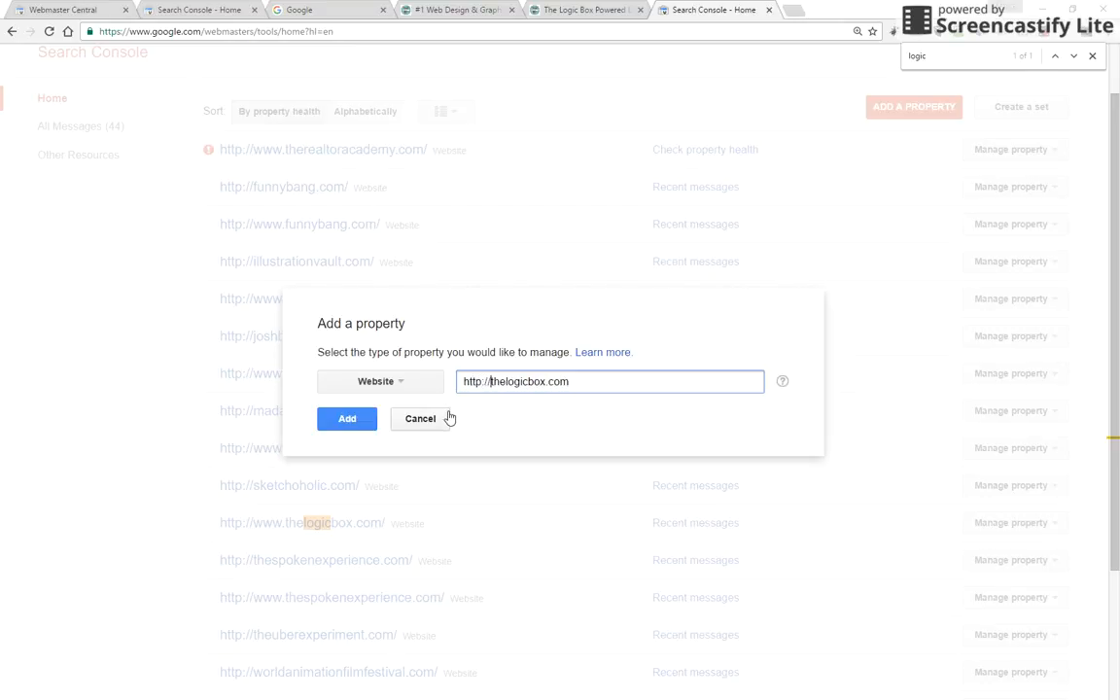
pyautogui.click(340, 425)
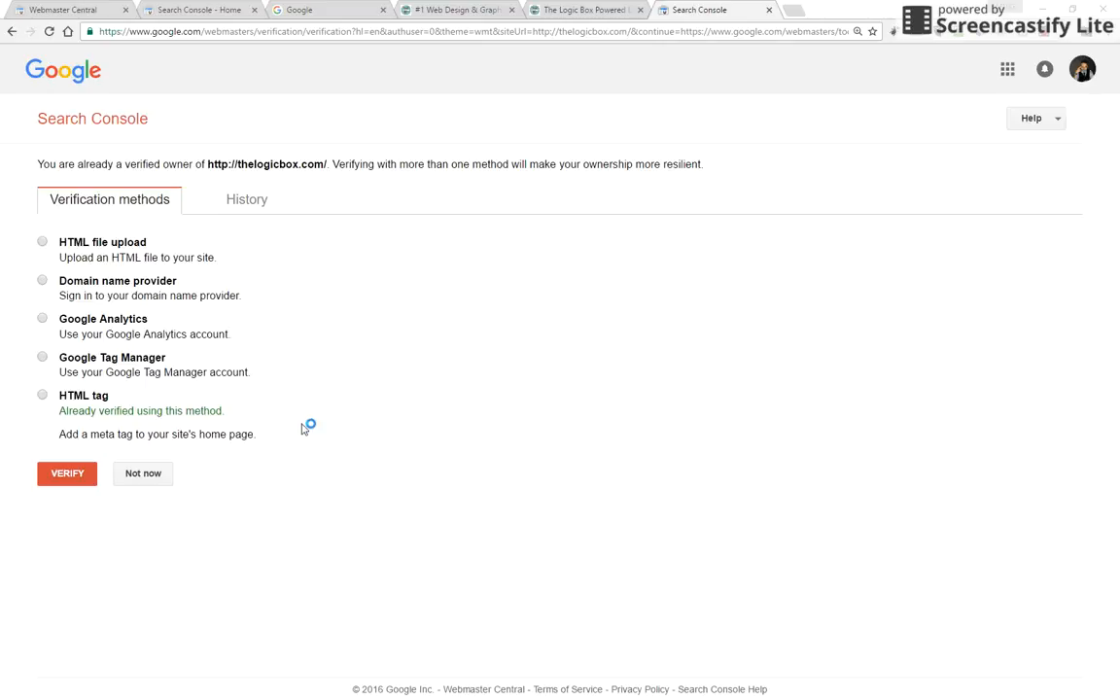
# - Switch to the website's admin settings and select the Google Site Verification value in the Metadata section
pyautogui.click(43, 398)
pyautogui.click(583, 11)
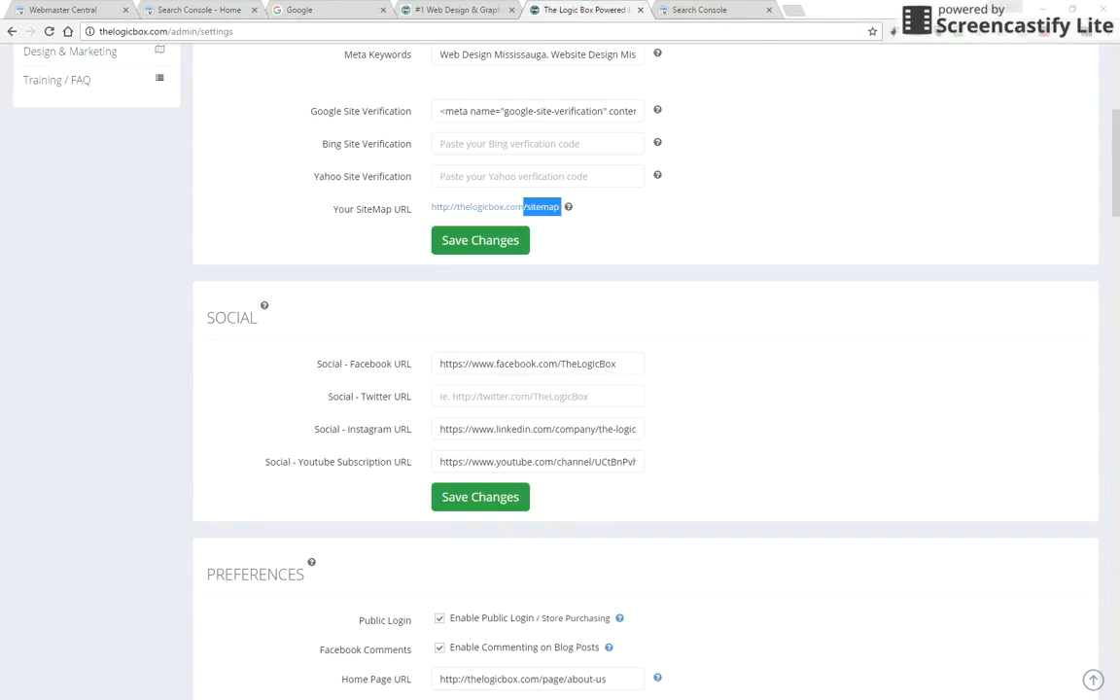
pyautogui.scroll(3, 764, 294)
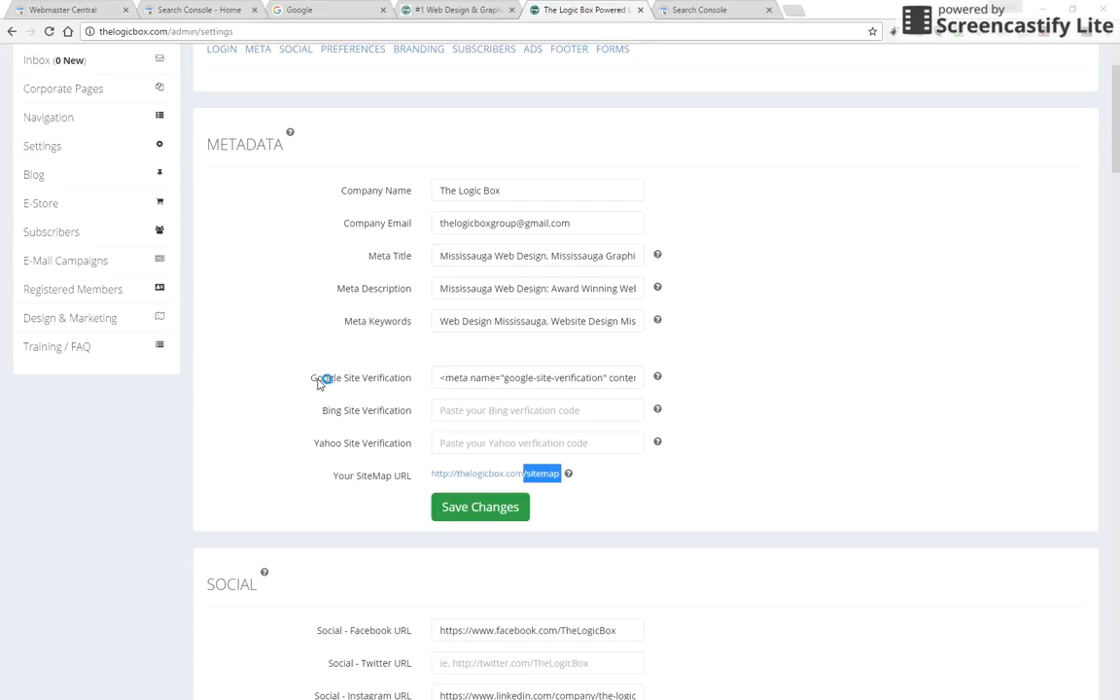
pyautogui.moveTo(311, 379); pyautogui.dragTo(791, 377)
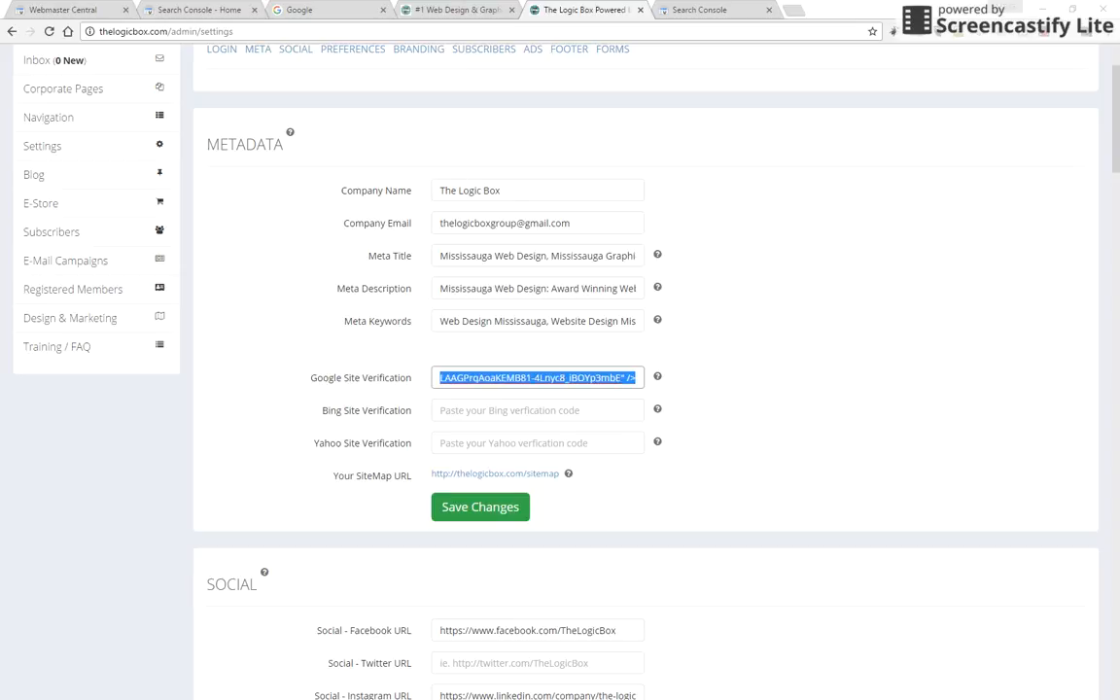
# - Return to Search Console, choose the HTML tag verification method and copy its whole meta tag
pyautogui.click(680, 9)
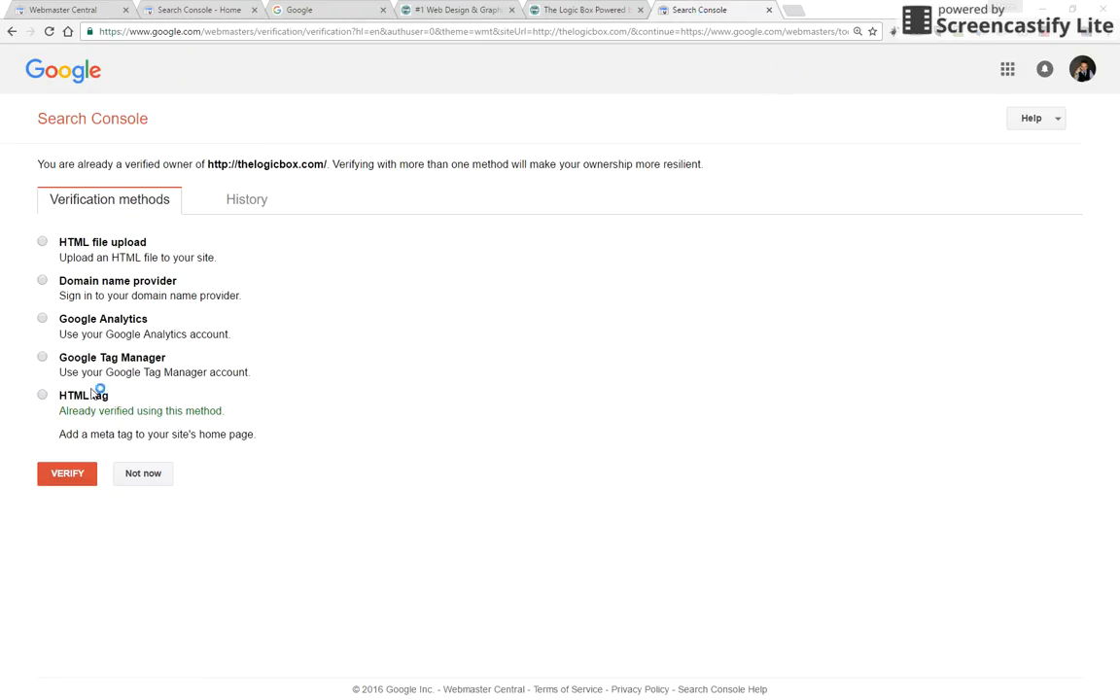
pyautogui.click(42, 395)
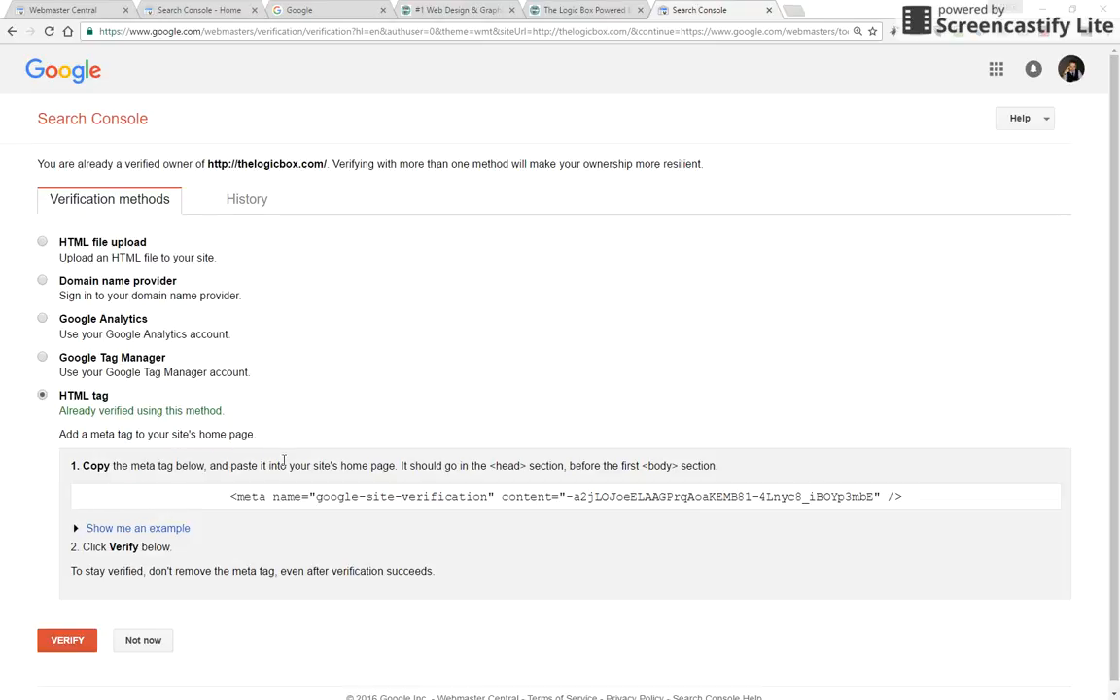
pyautogui.moveTo(230, 495); pyautogui.dragTo(878, 496)
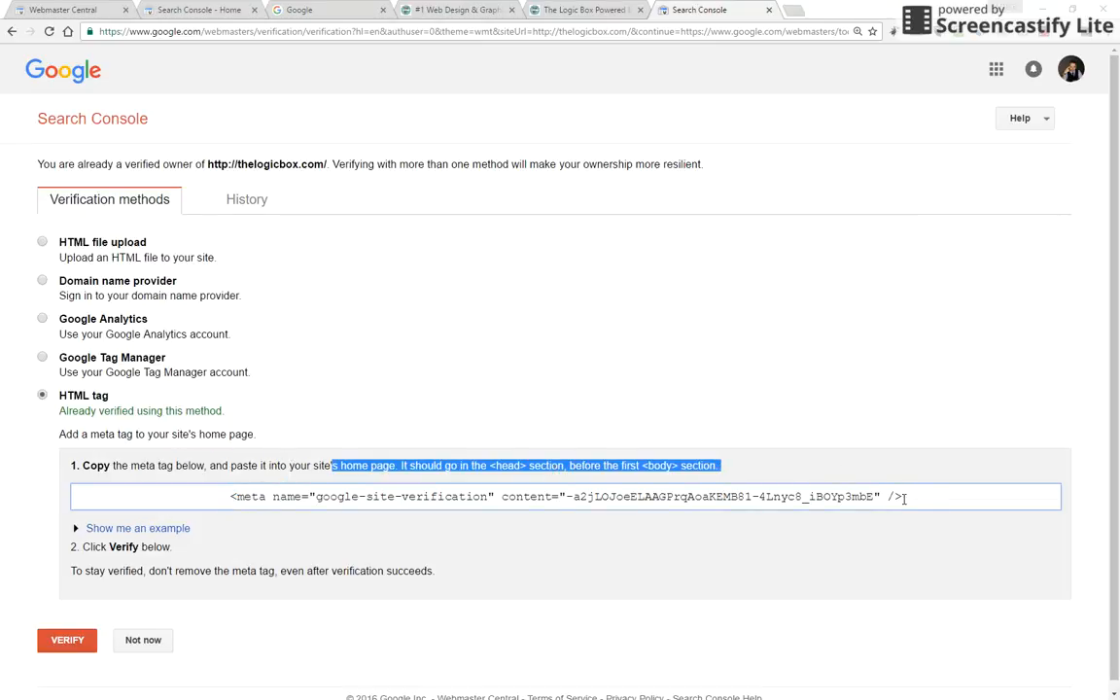
pyautogui.click(909, 498)
pyautogui.rightClick(709, 495)
pyautogui.click(795, 502)
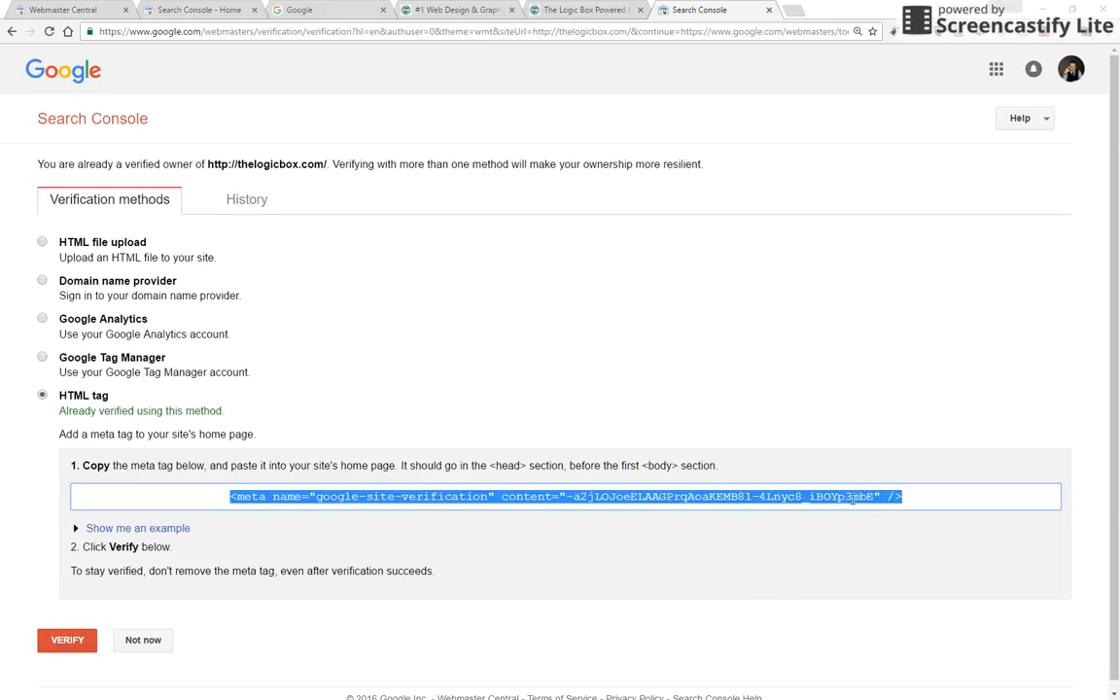
# - Replace the website's Google Site Verification value with the copied verification meta tag and save the settings
pyautogui.click(535, 11)
pyautogui.press('BackSpace')
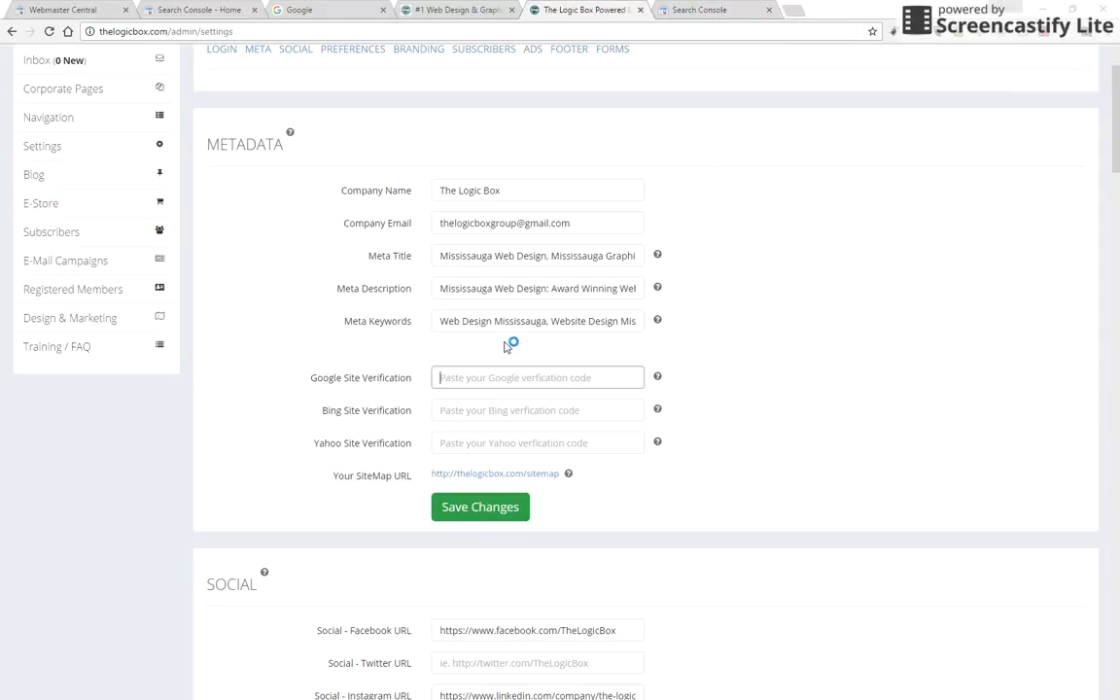
pyautogui.rightClick(522, 377)
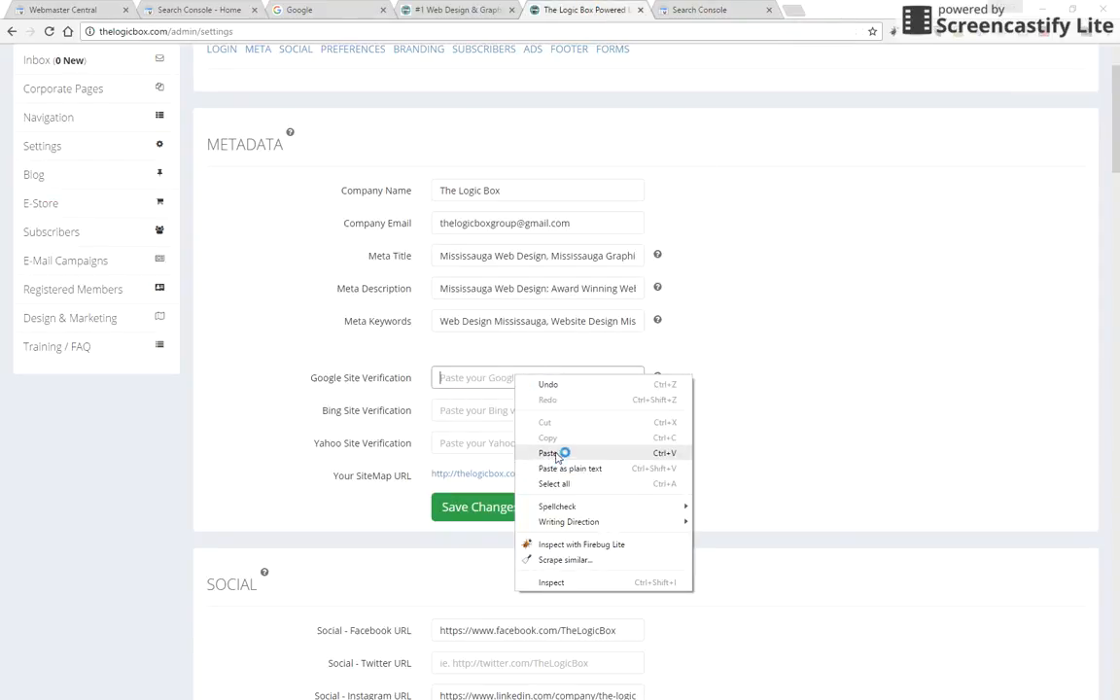
pyautogui.click(549, 453)
pyautogui.click(459, 507)
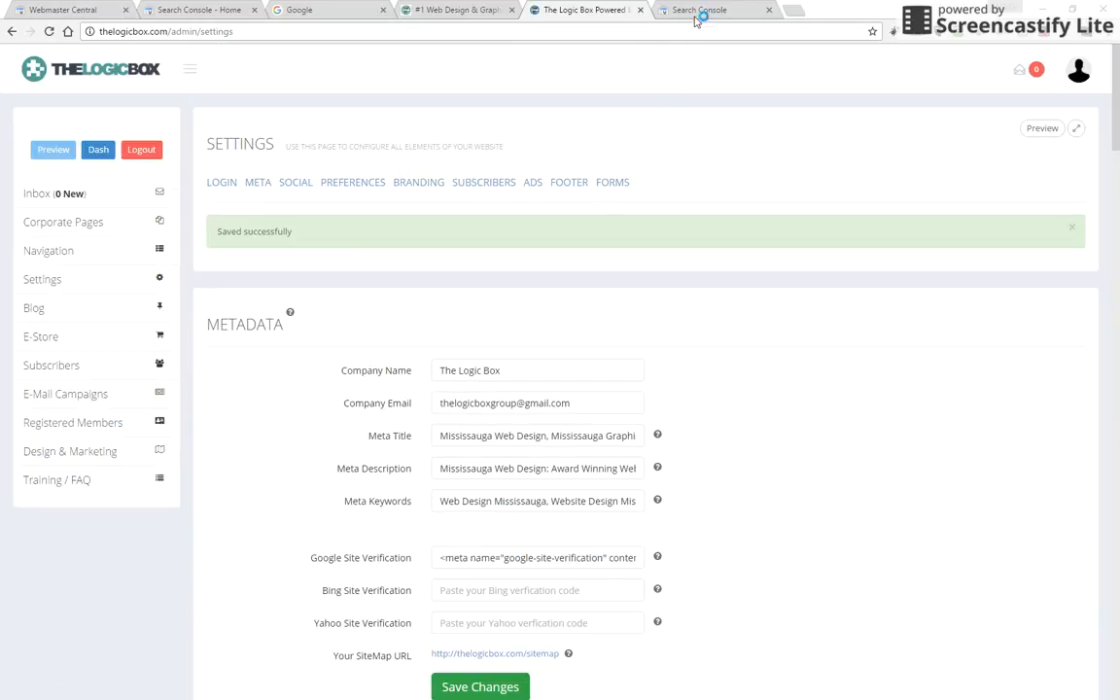
pyautogui.click(704, 11)
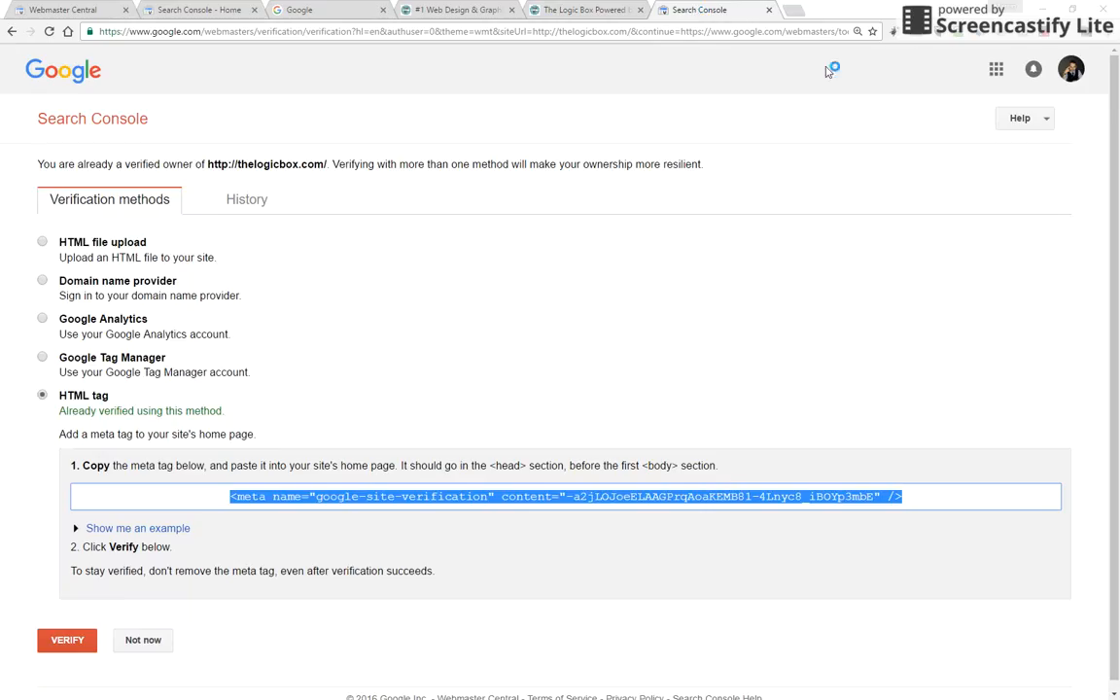
pyautogui.click(537, 378)
pyautogui.click(65, 640)
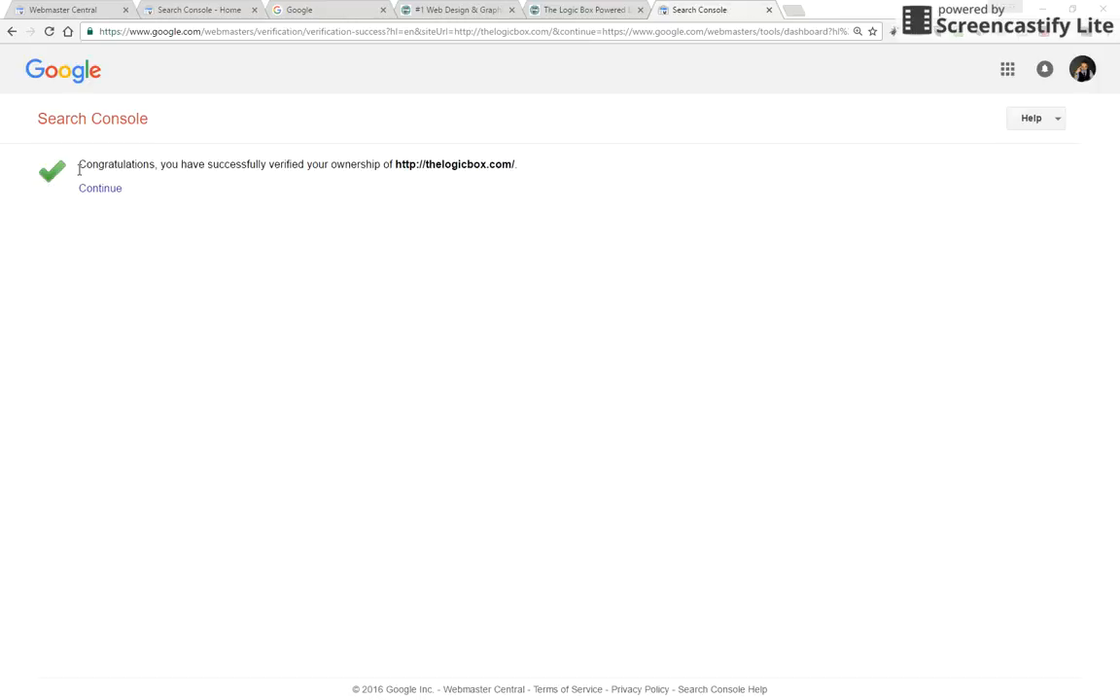
pyautogui.click(101, 192)
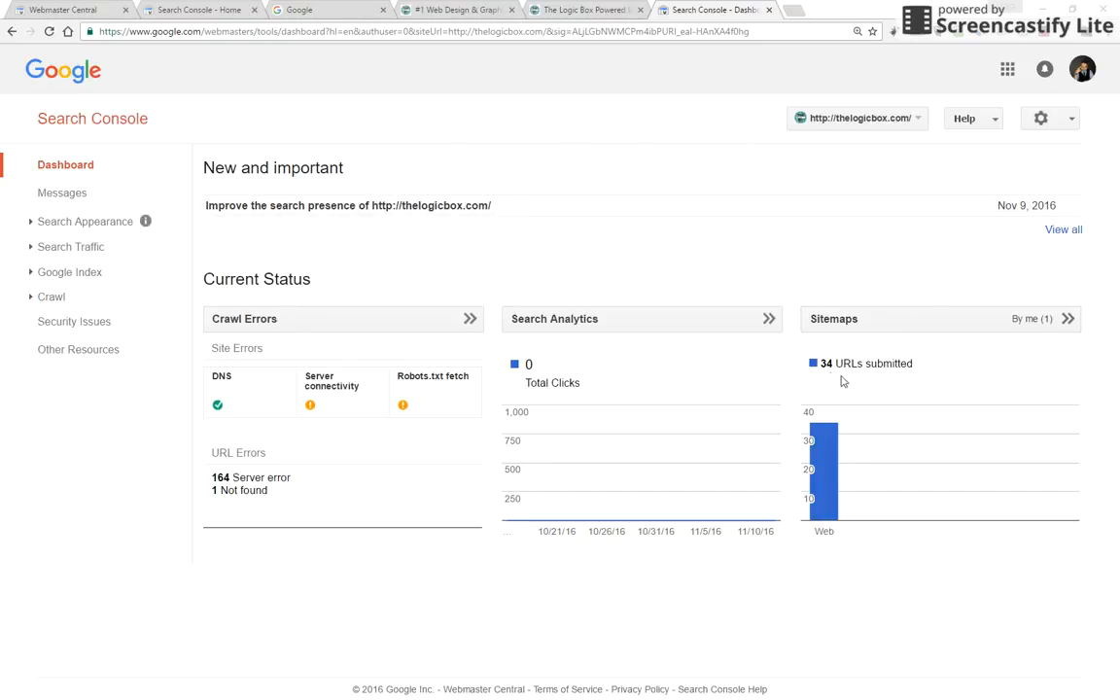
# - Go back to the property list and locate both the www and non-www thelogicbox.com entries
pyautogui.click(74, 121)
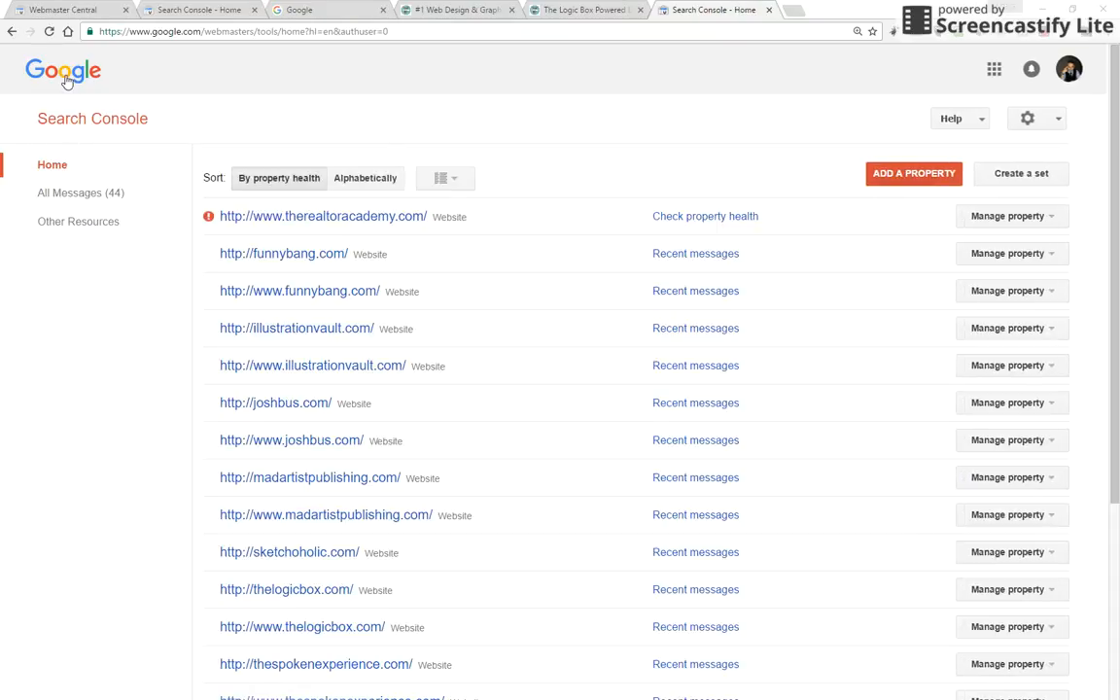
pyautogui.scroll(-2, 262, 440)
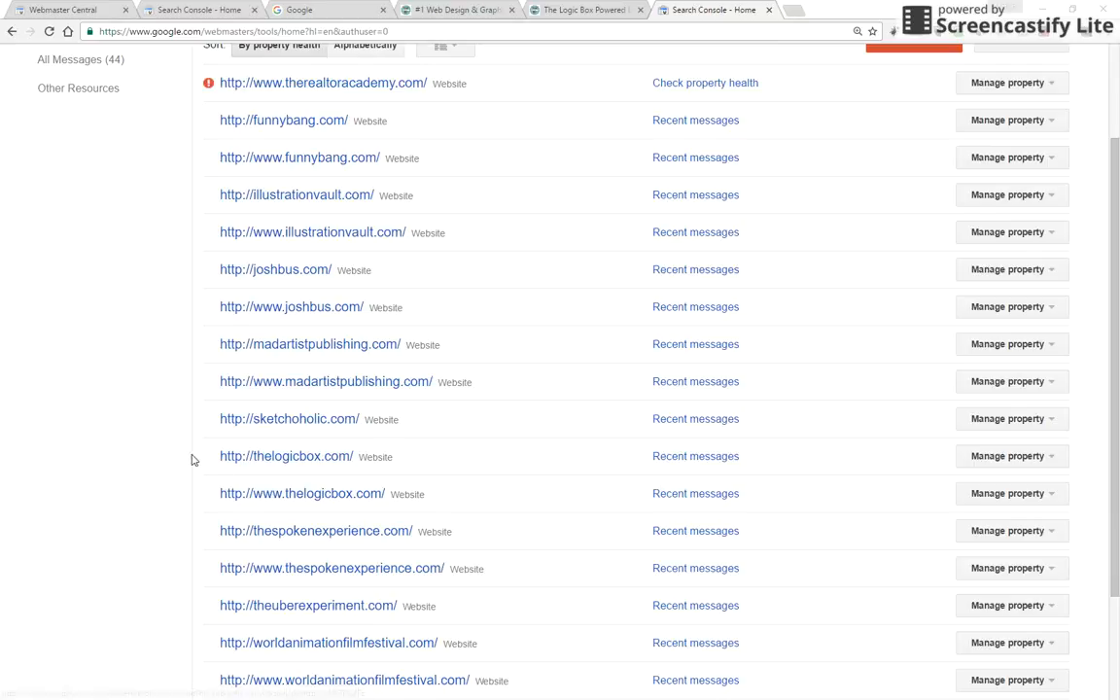
pyautogui.moveTo(192, 460); pyautogui.dragTo(1042, 502)
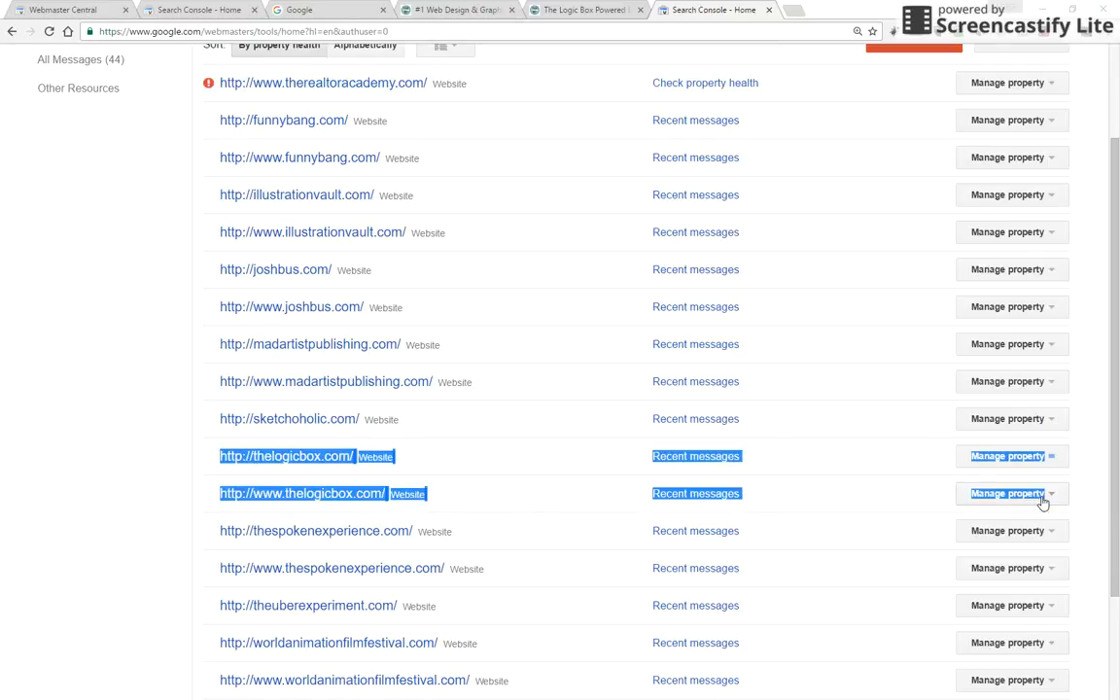
pyautogui.click(1082, 476)
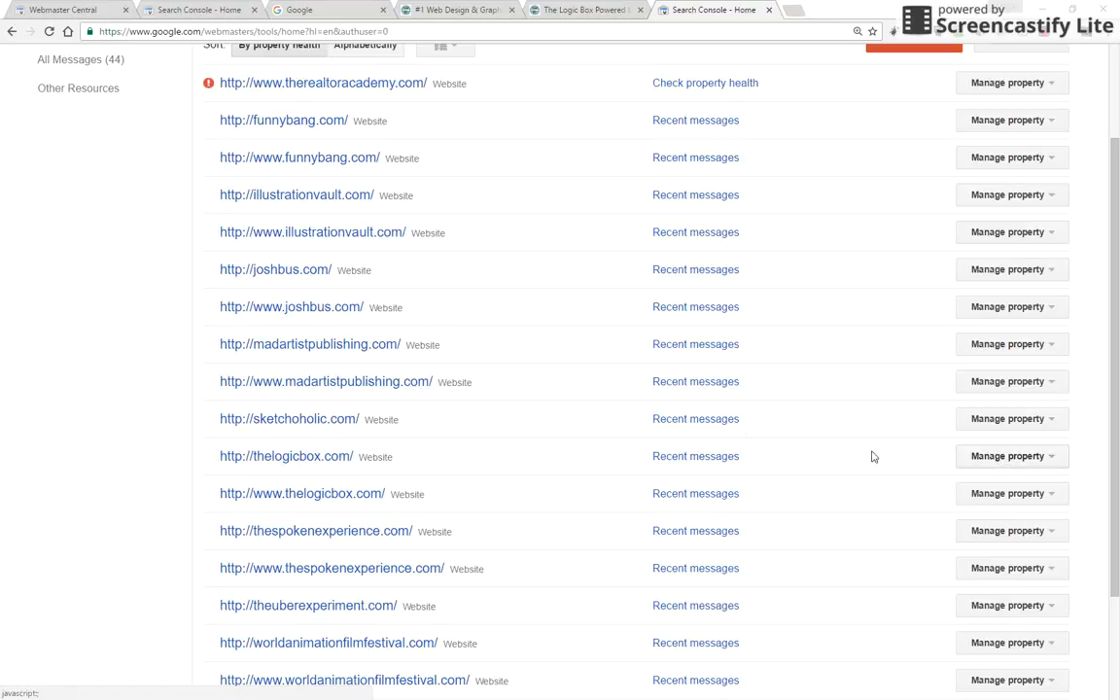
pyautogui.click(308, 463)
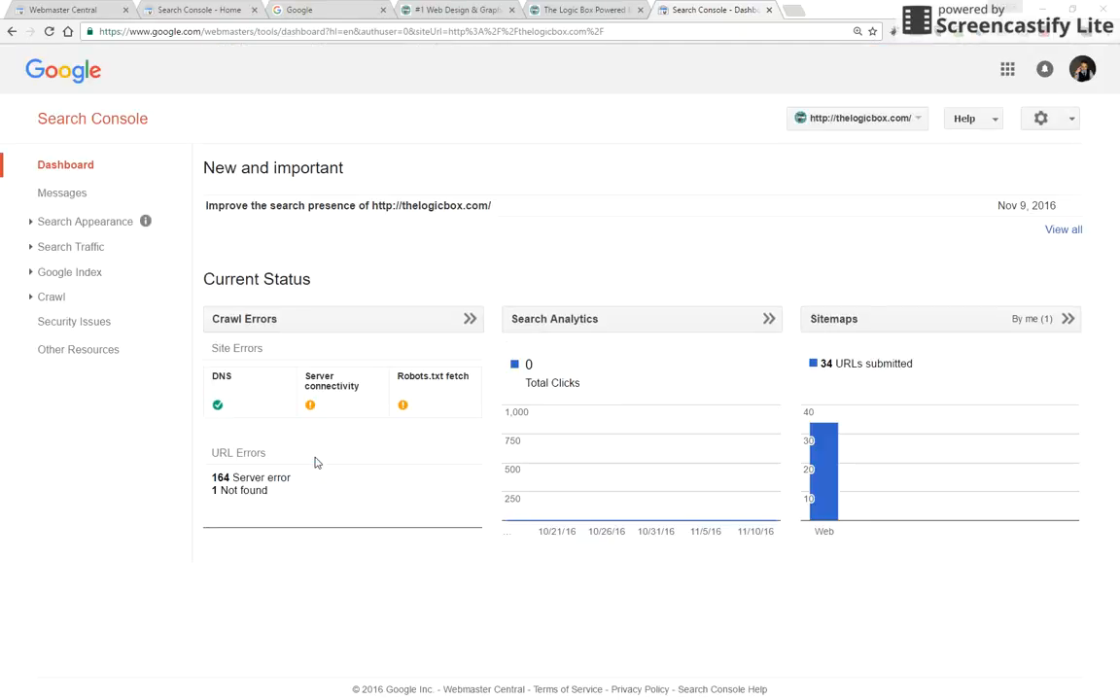
pyautogui.moveTo(820, 364); pyautogui.dragTo(942, 368)
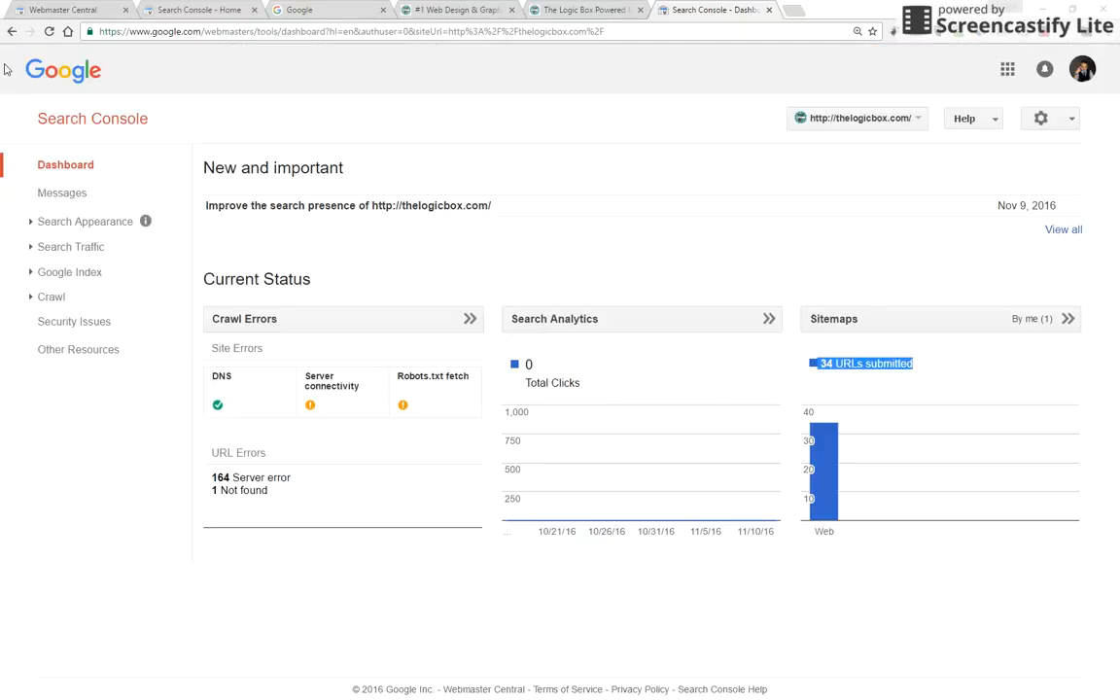
pyautogui.click(12, 34)
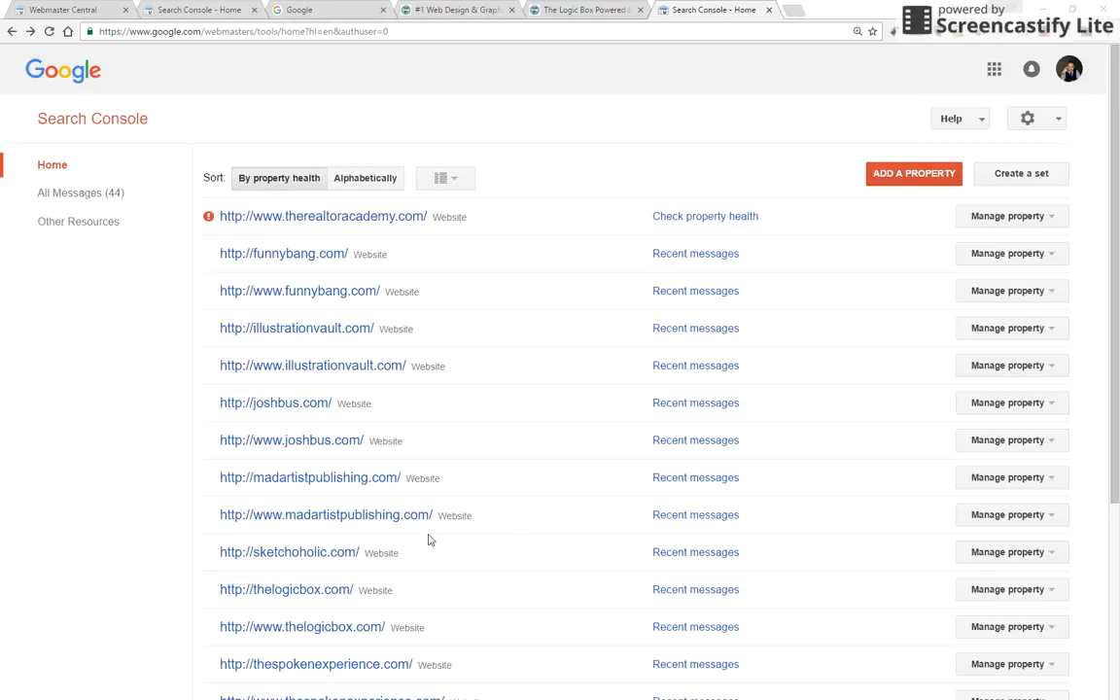
pyautogui.scroll(-1, 404, 537)
pyautogui.click(325, 564)
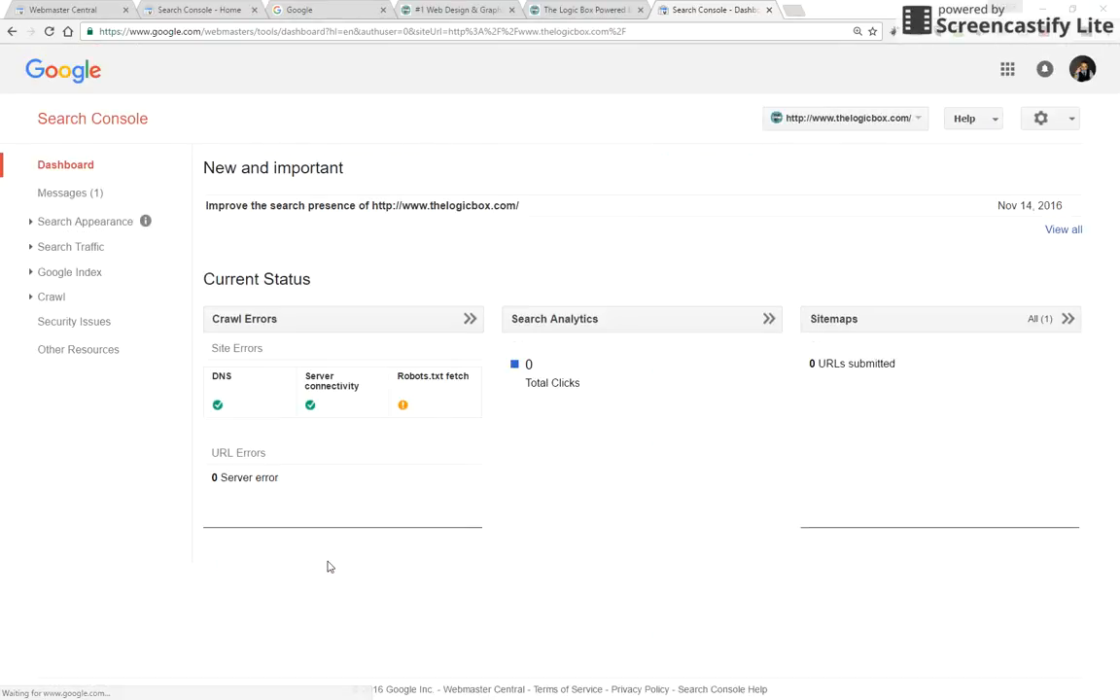
pyautogui.moveTo(806, 367); pyautogui.dragTo(931, 364)
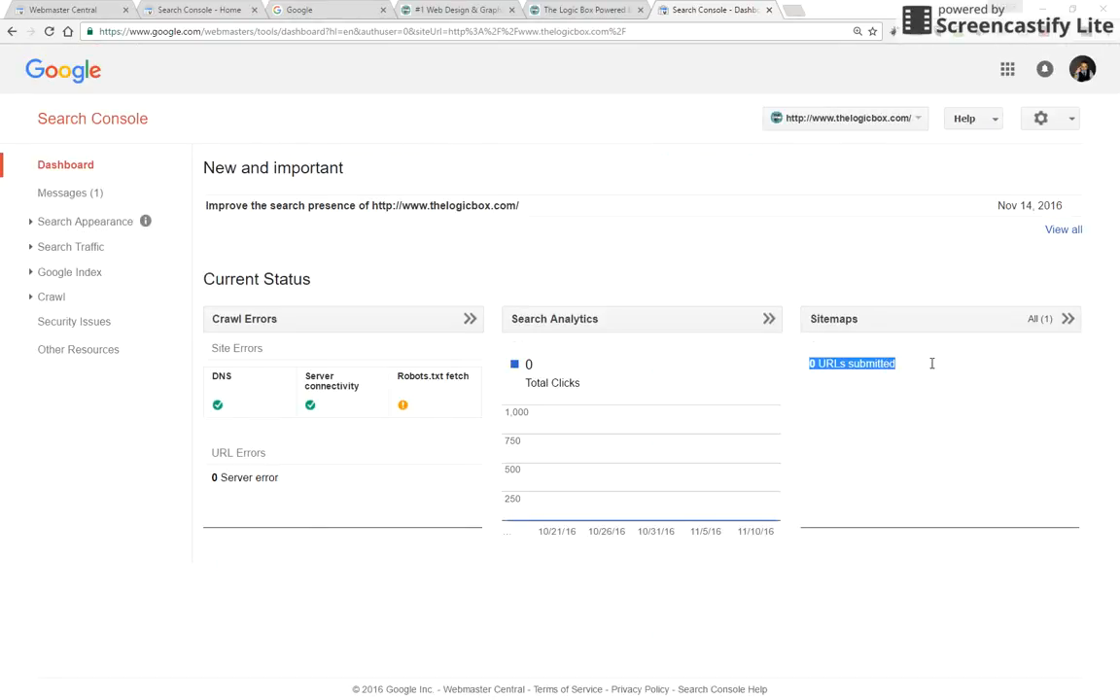
pyautogui.click(909, 365)
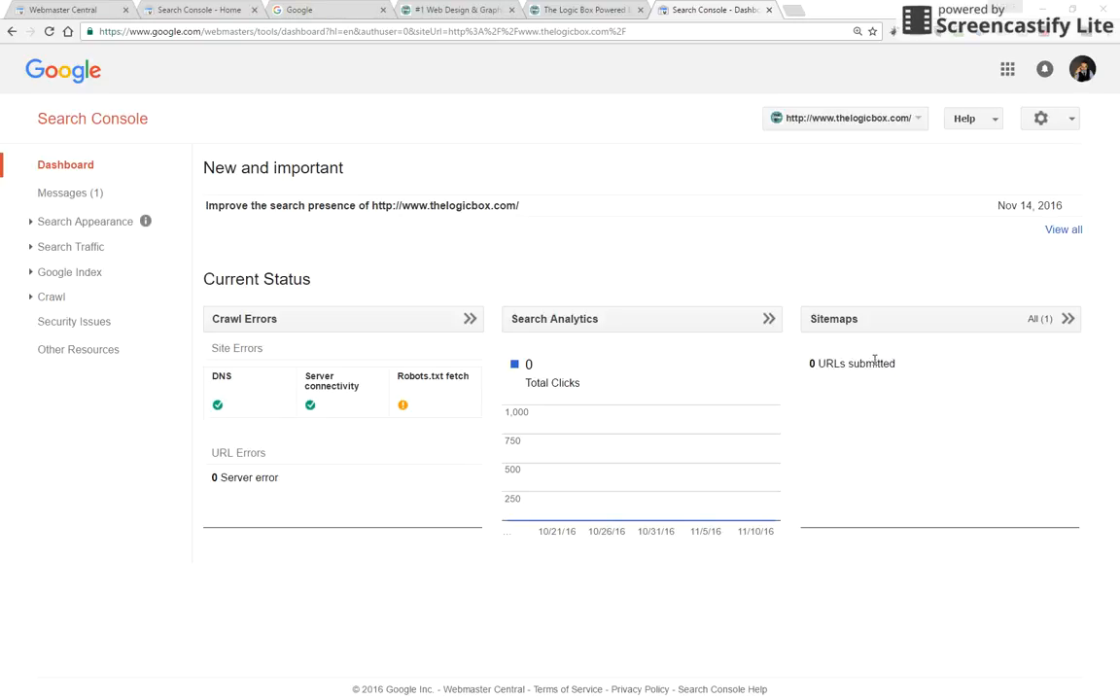
# - Look up the SiteMap URL in the website's Metadata settings and highlight its sitemap path
pyautogui.click(587, 10)
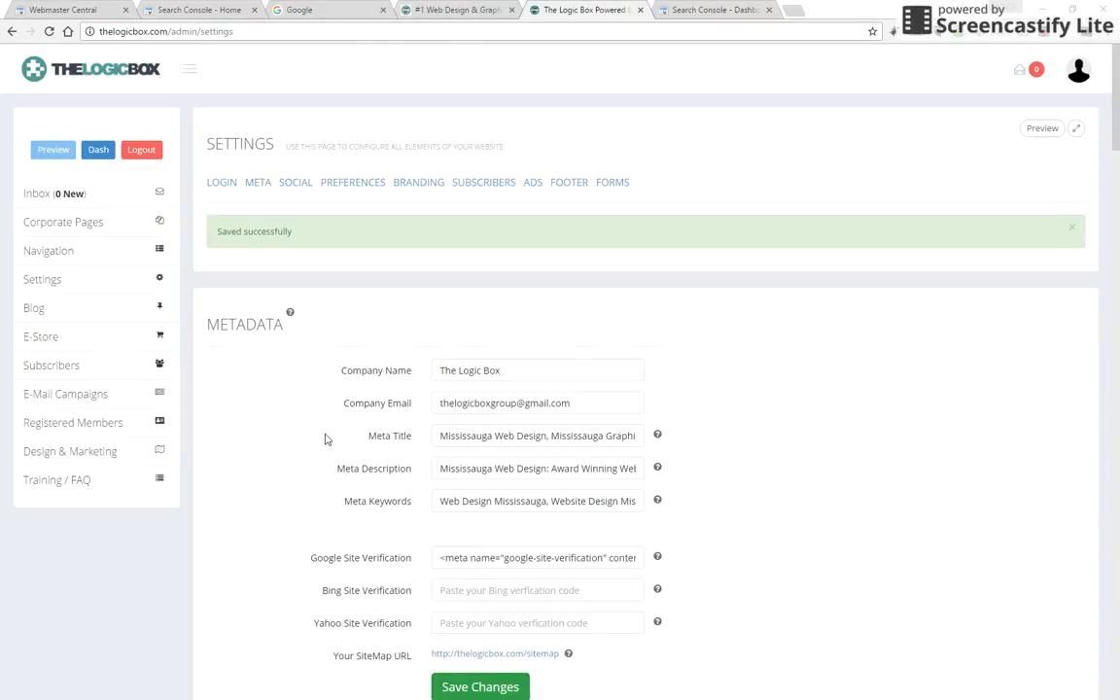
pyautogui.scroll(-3, 326, 439)
pyautogui.moveTo(333, 389); pyautogui.dragTo(412, 389)
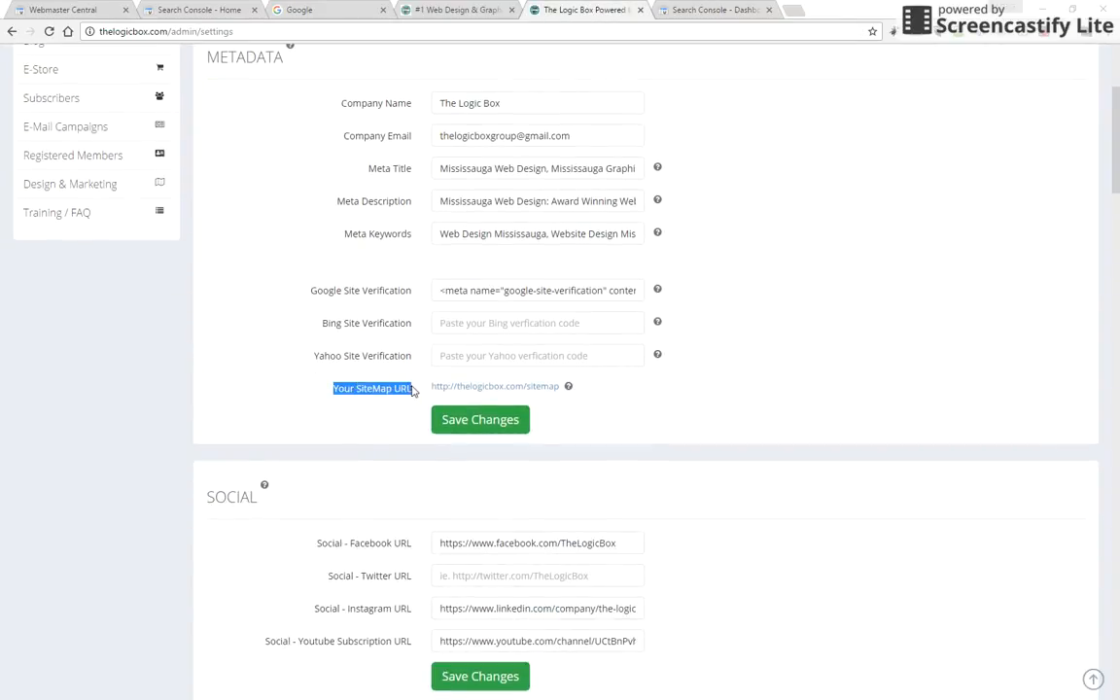
pyautogui.click(562, 390)
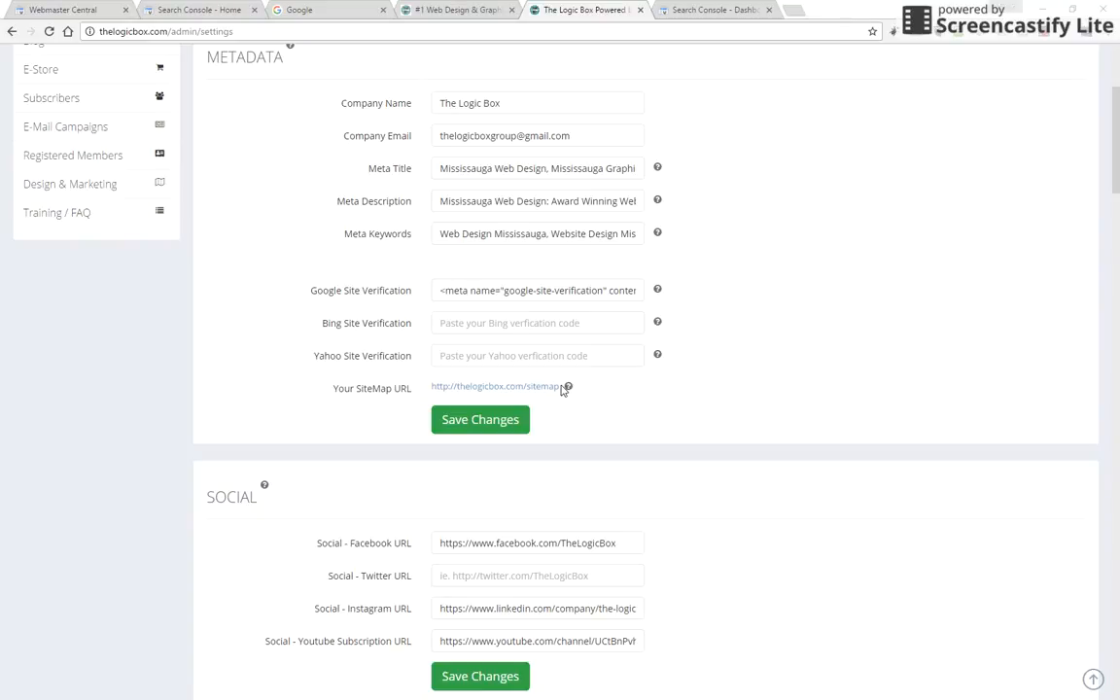
pyautogui.moveTo(562, 390); pyautogui.dragTo(533, 387)
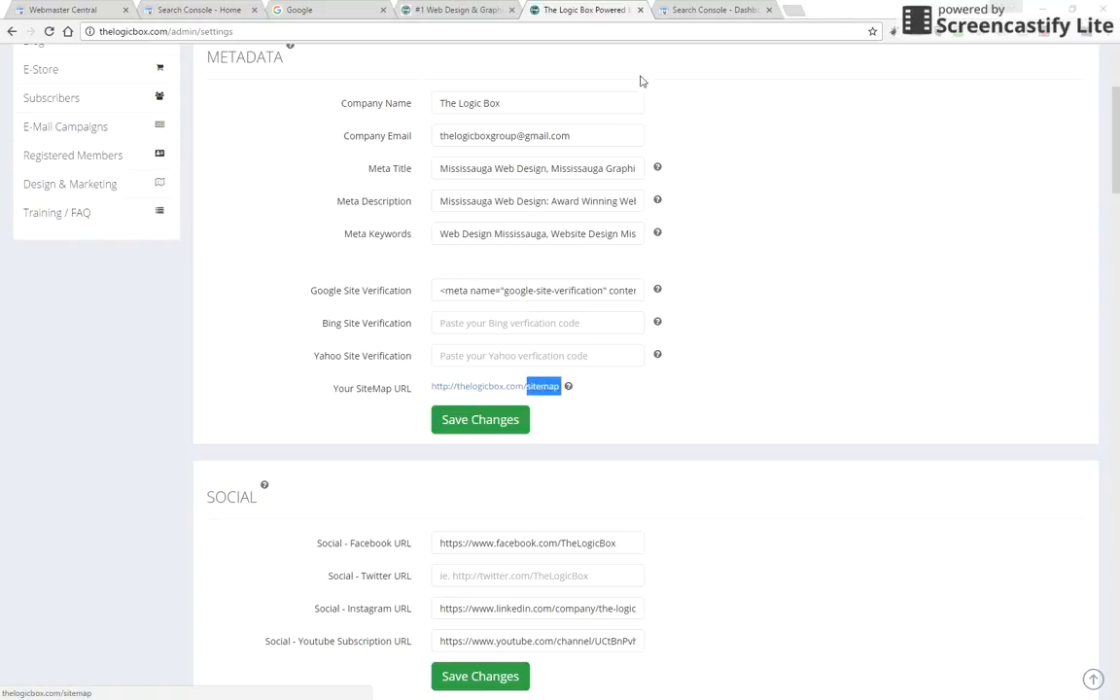
pyautogui.click(680, 11)
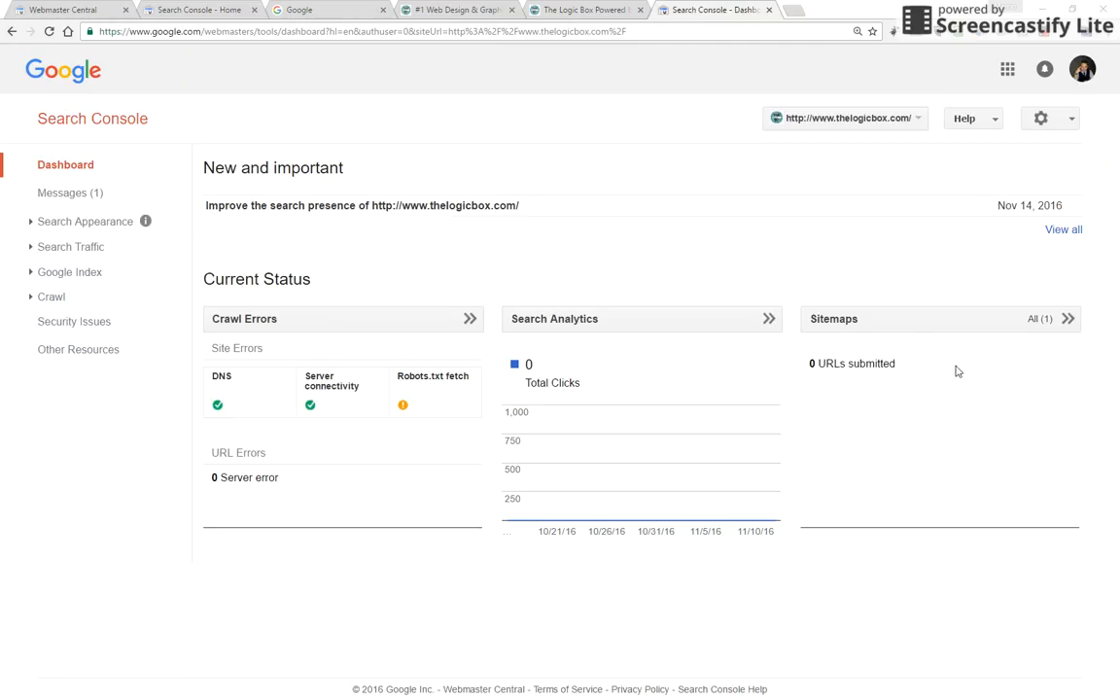
pyautogui.click(847, 324)
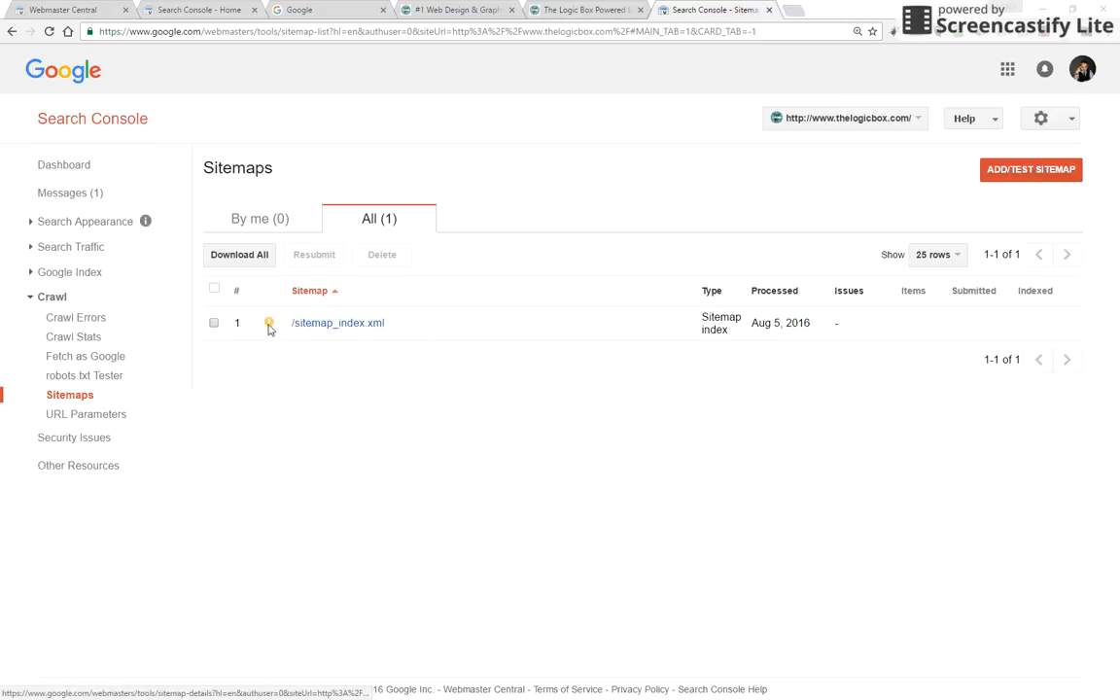
pyautogui.click(213, 323)
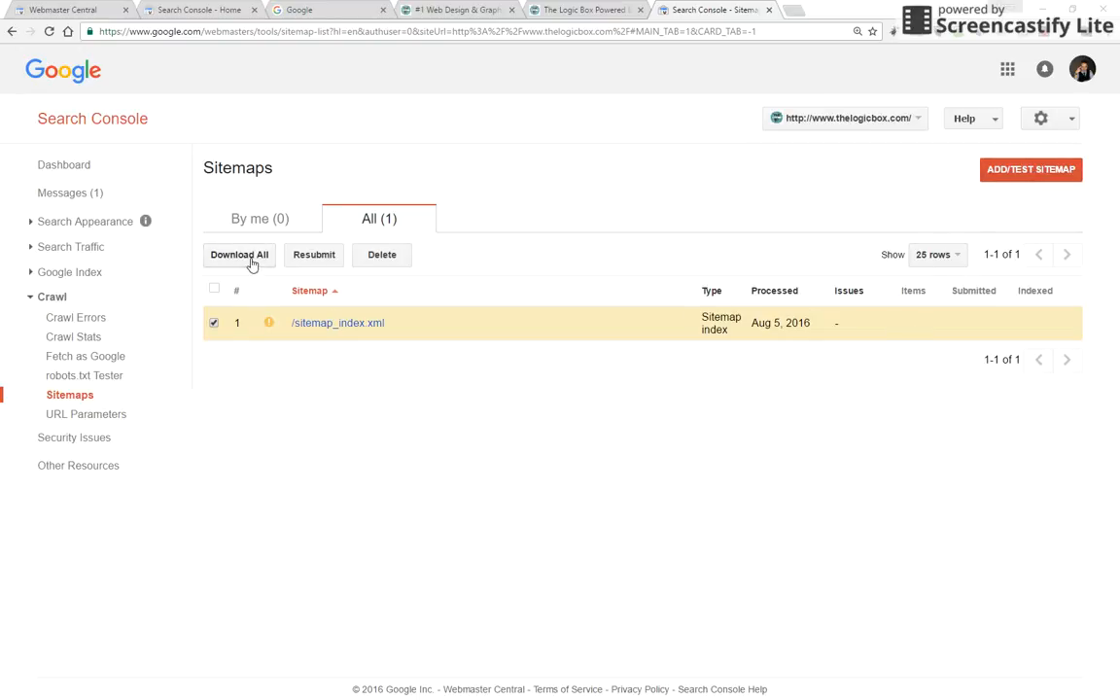
pyautogui.click(381, 257)
pyautogui.click(416, 409)
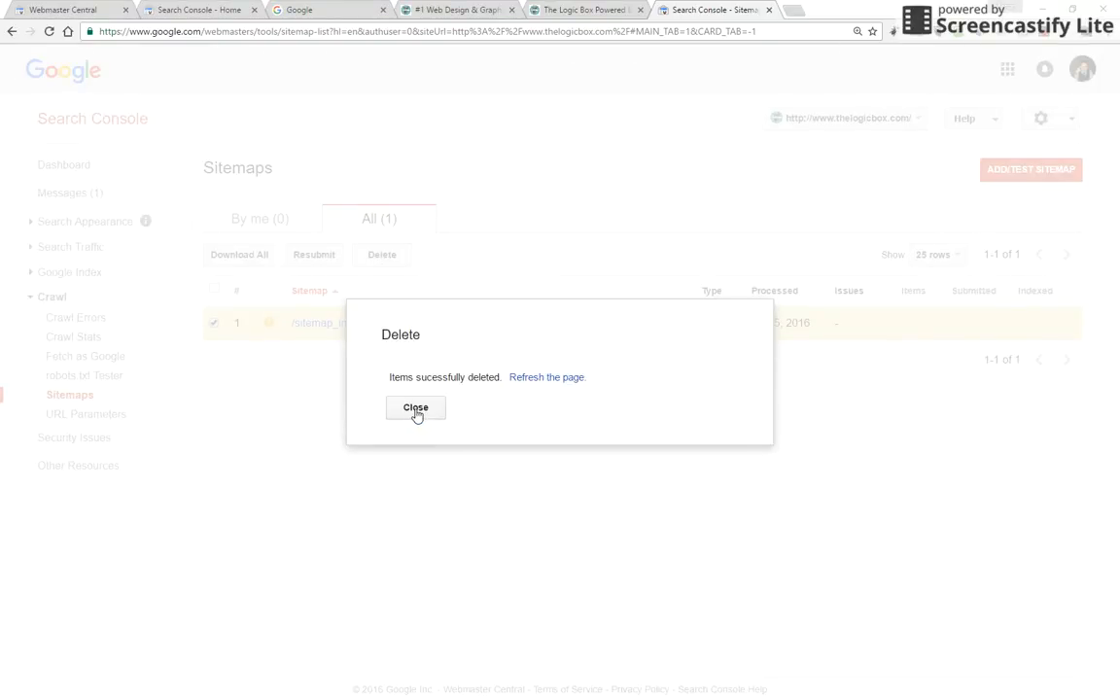
pyautogui.click(418, 408)
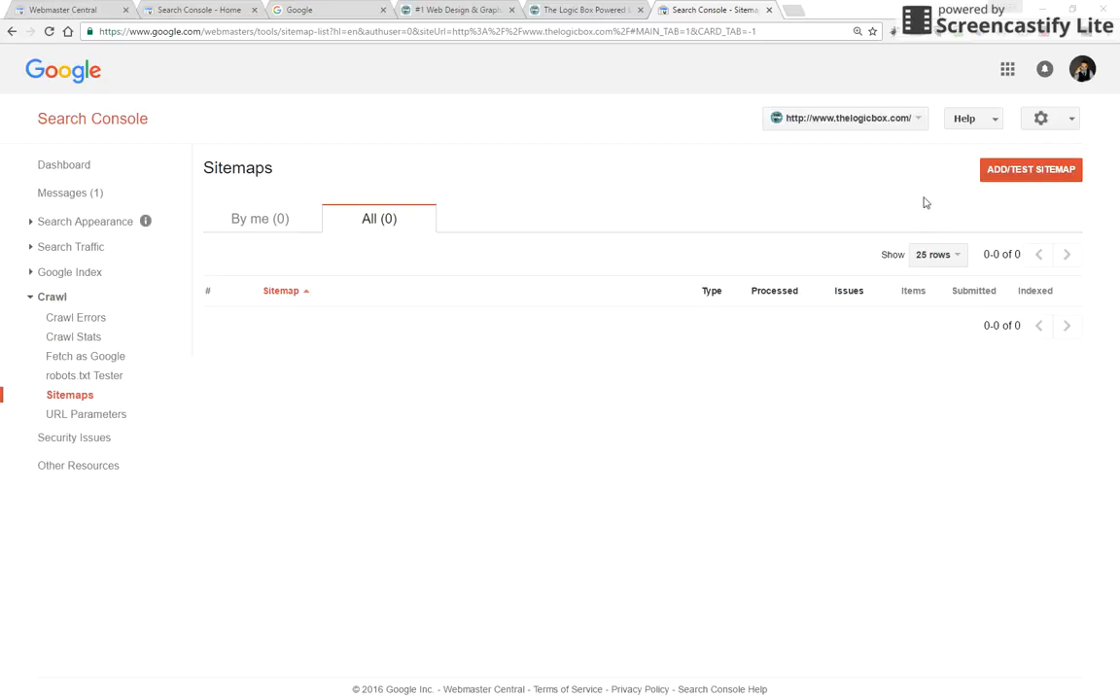
pyautogui.click(1010, 170)
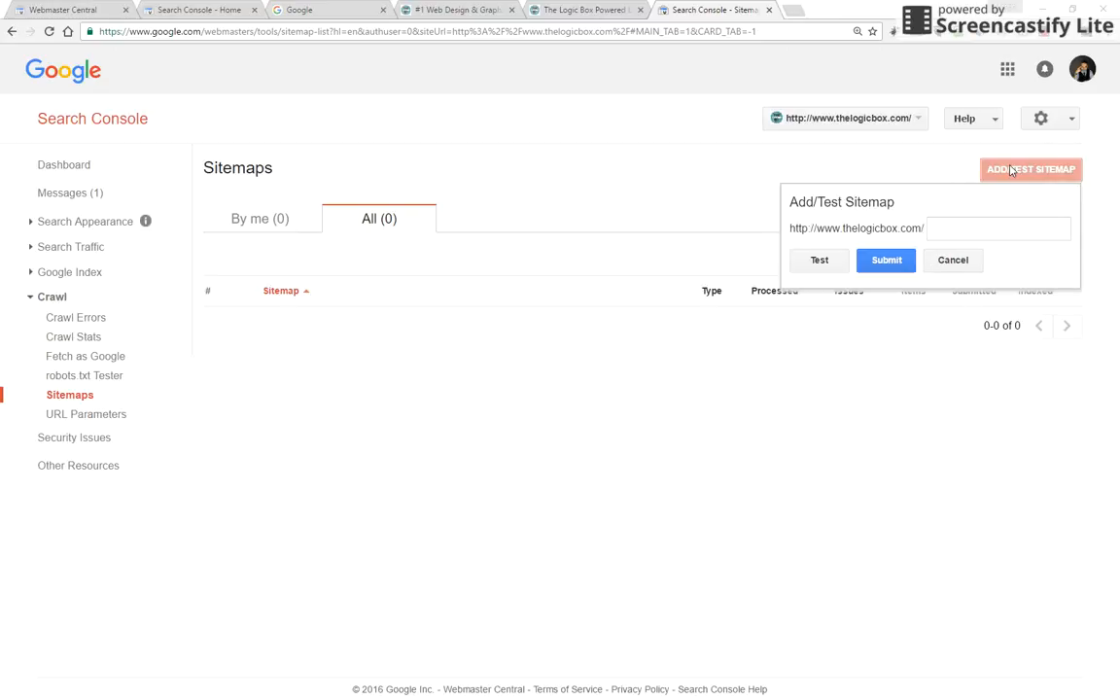
pyautogui.click(930, 227)
pyautogui.write('sitemap')
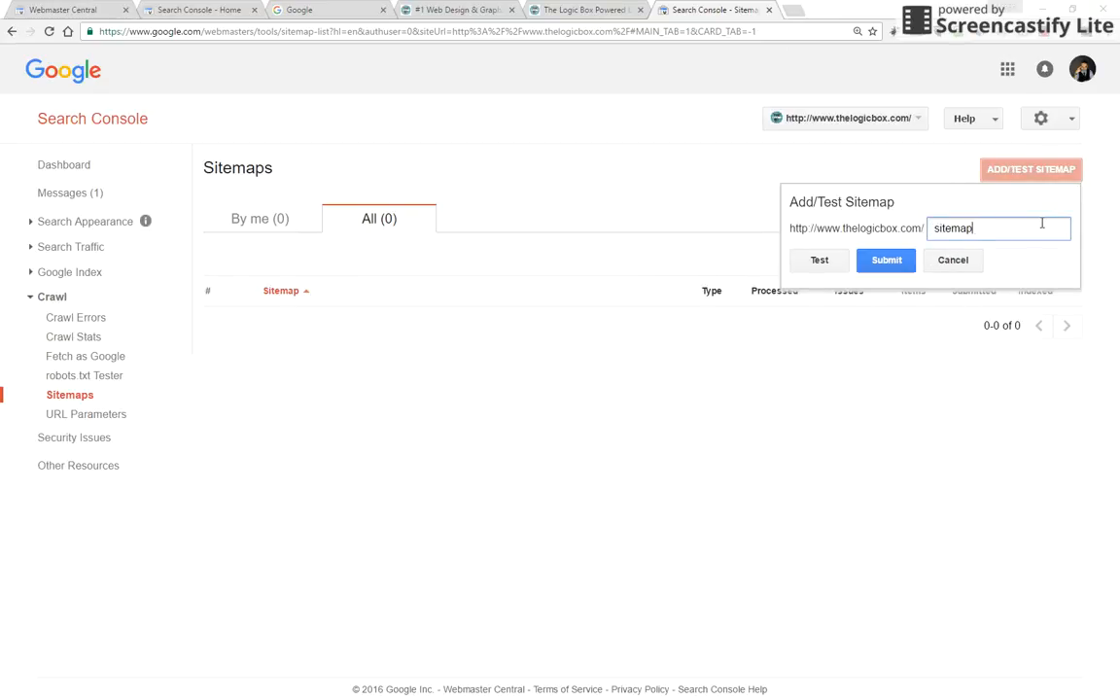
pyautogui.click(819, 262)
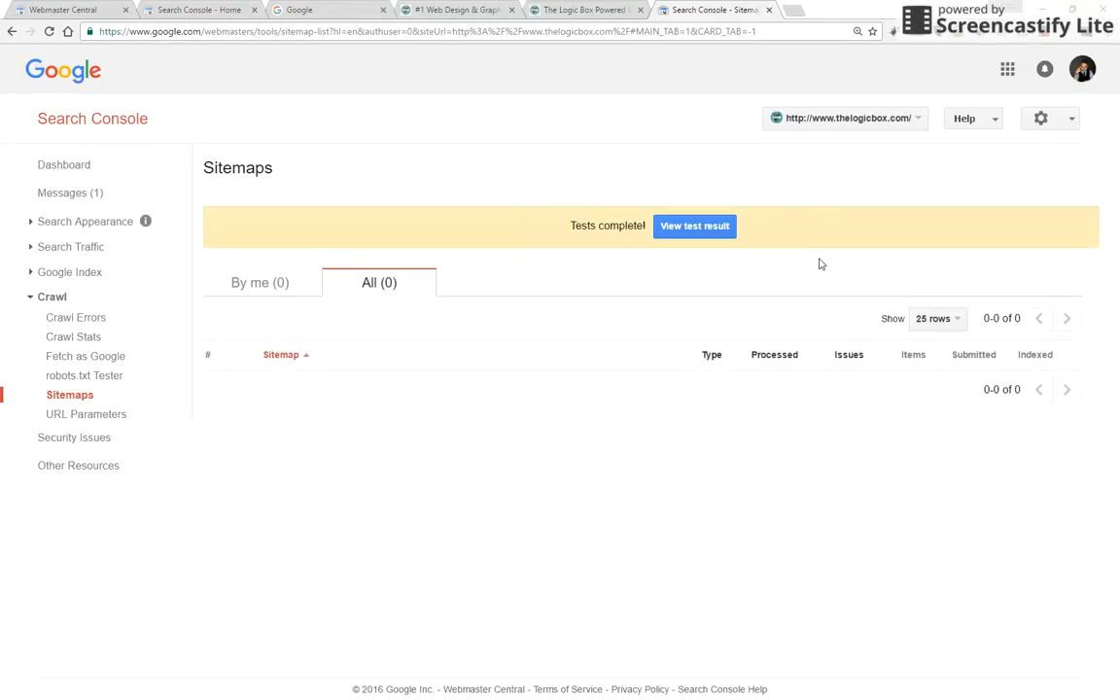
pyautogui.click(717, 229)
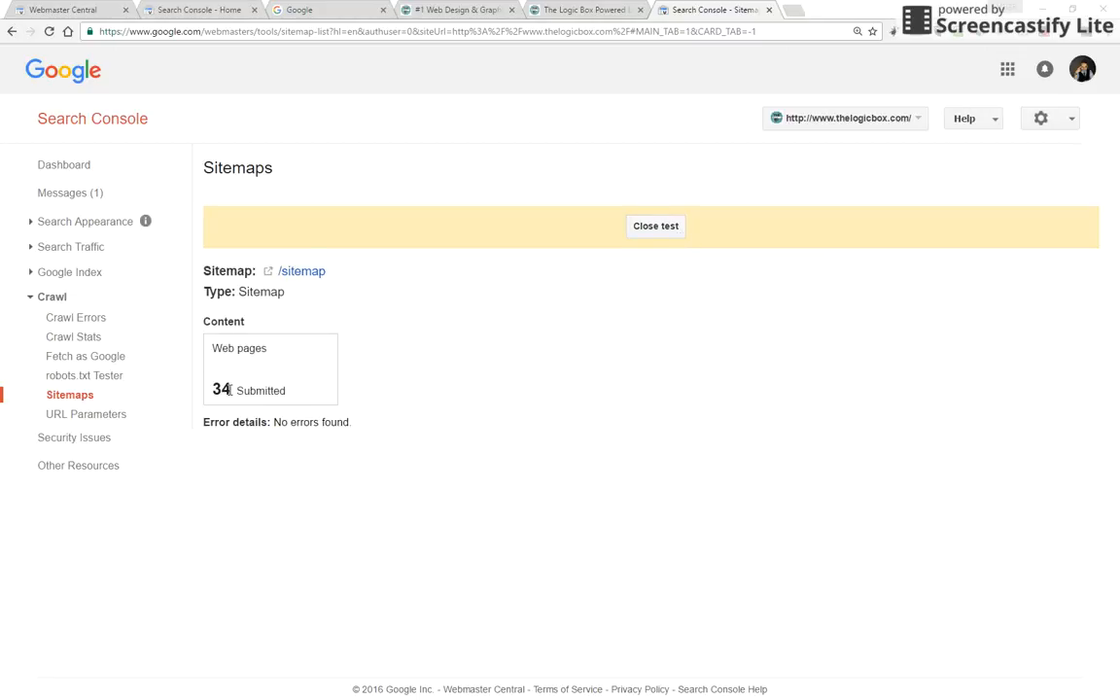
# - Load thelogicbox.com/sitemap in a new browser tab and look through its listed URLs
pyautogui.click(794, 11)
pyautogui.write('sitemap')
pyautogui.press('Home')
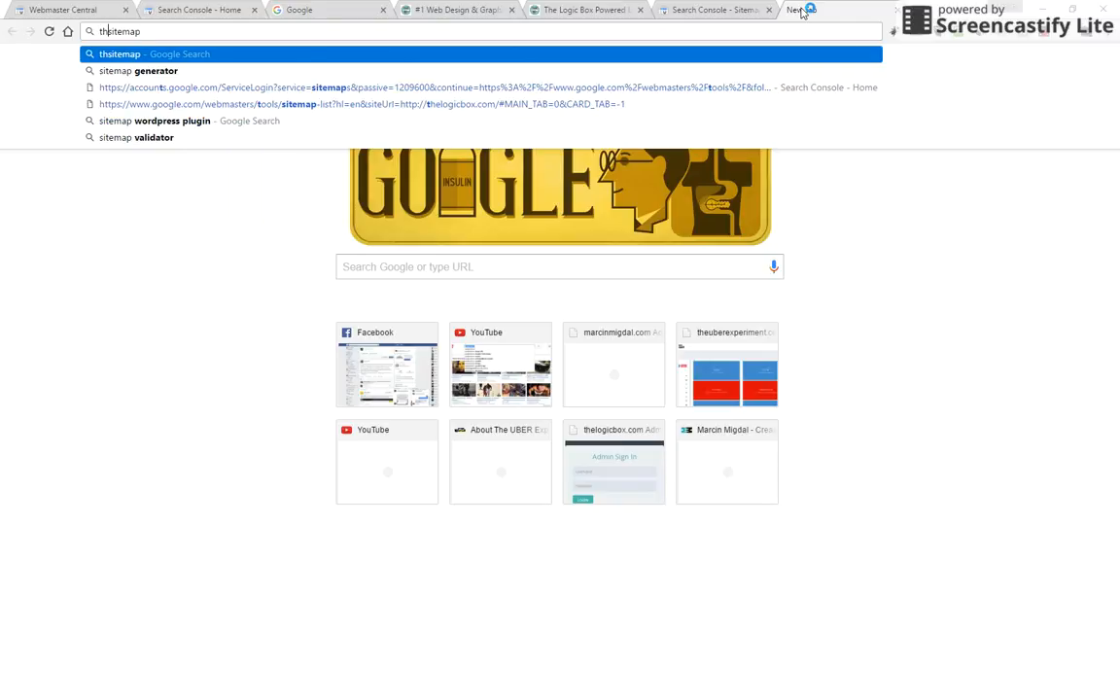
pyautogui.write('thelogic')
pyautogui.write('box.com/')
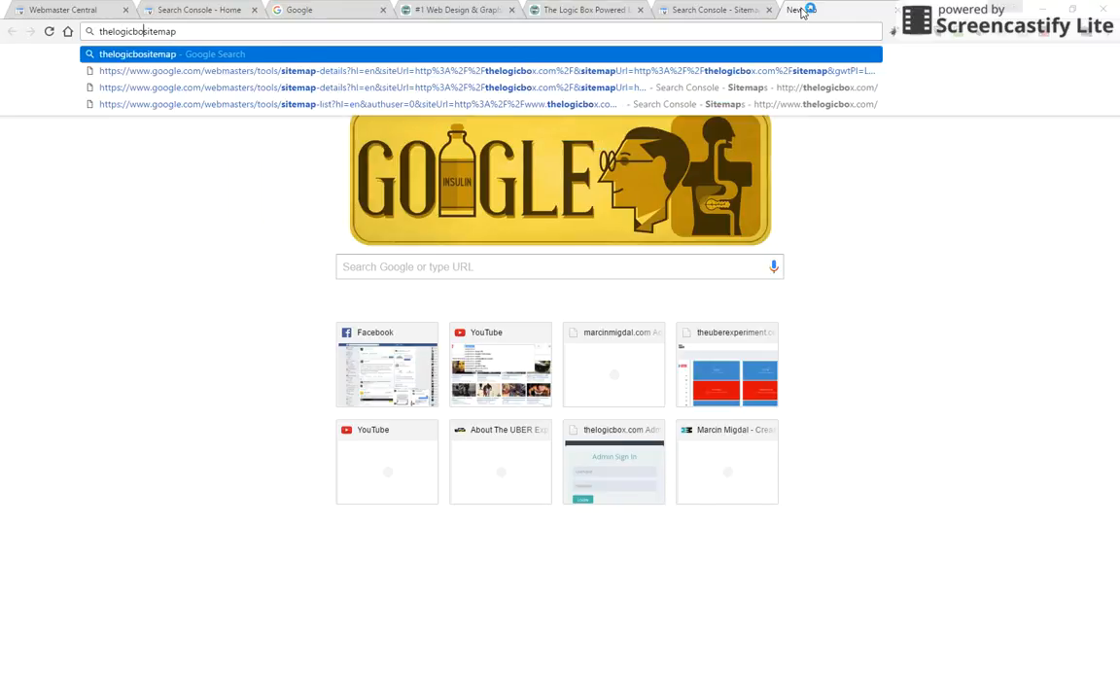
pyautogui.press('Return')
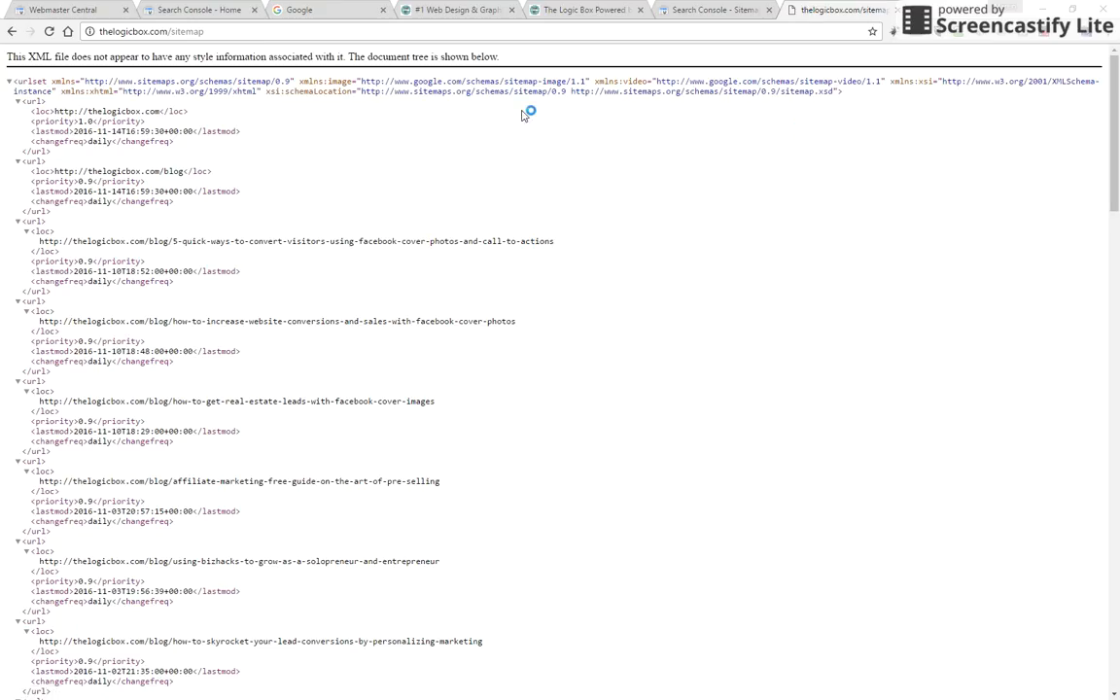
pyautogui.scroll(-5, 516, 175)
pyautogui.click(698, 11)
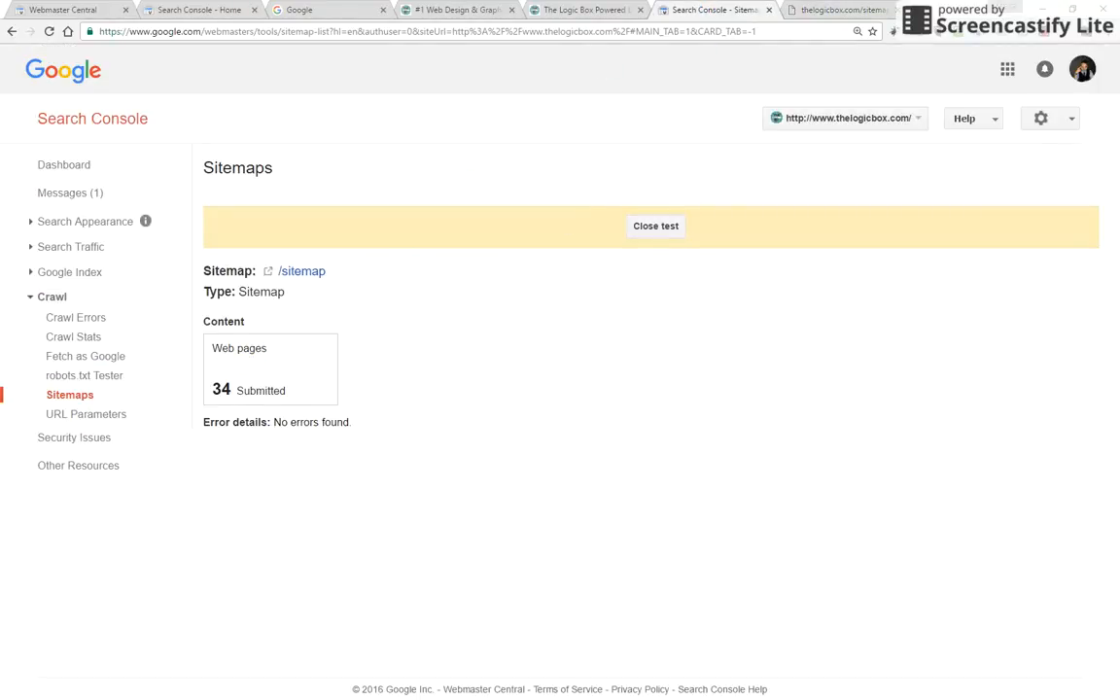
pyautogui.click(653, 227)
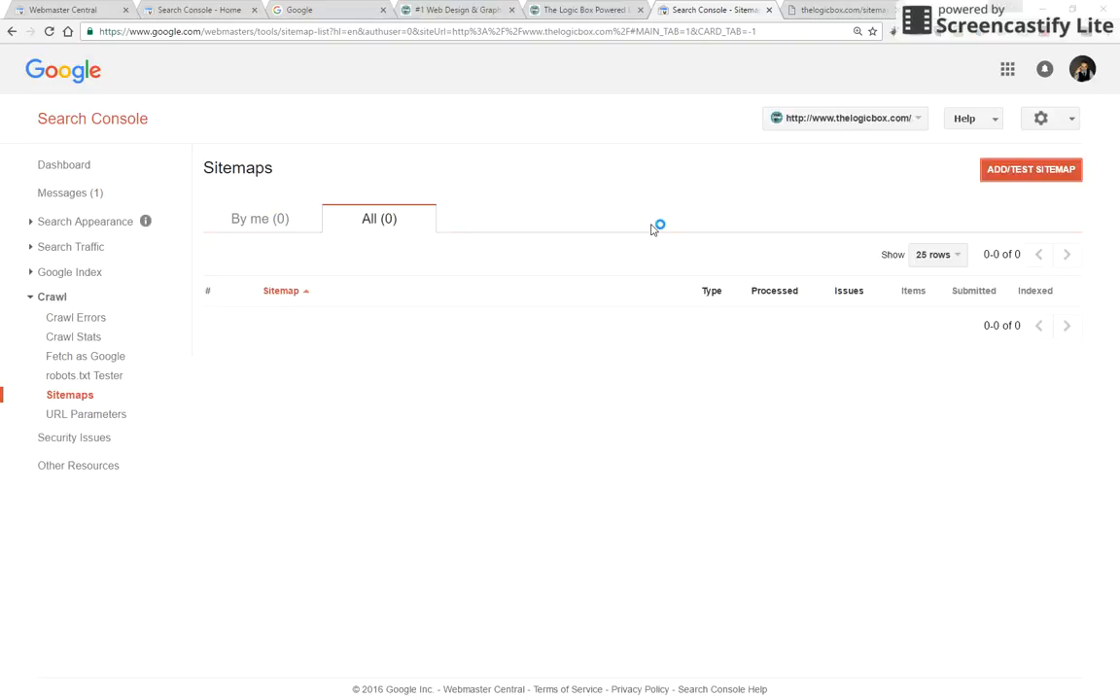
pyautogui.click(1034, 175)
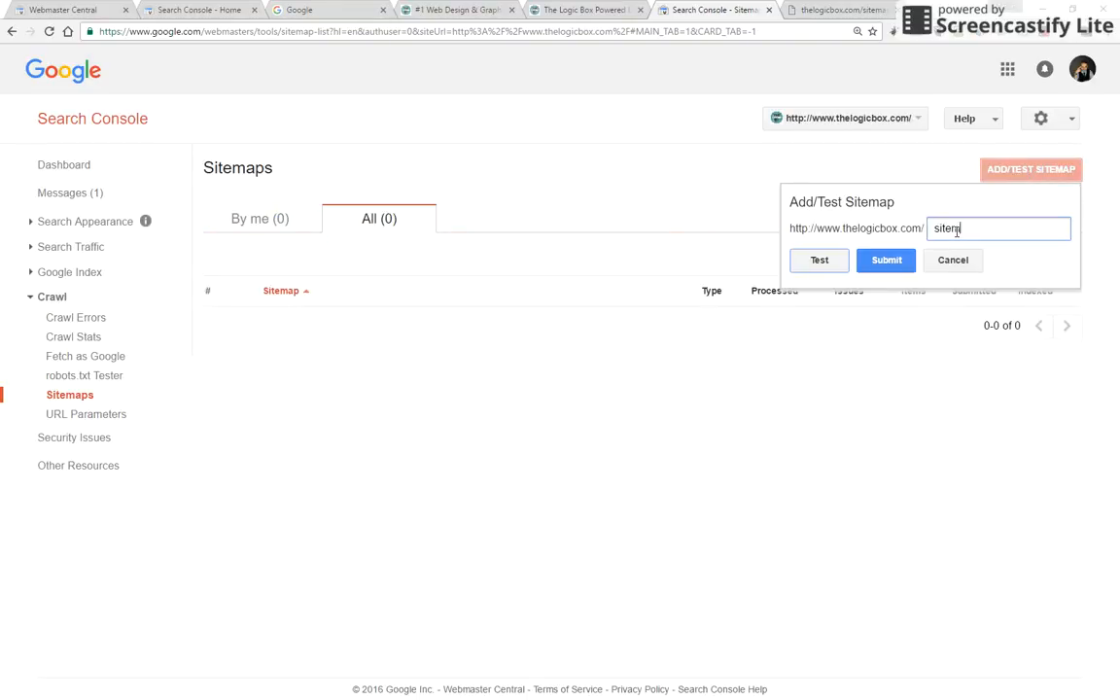
pyautogui.click(901, 262)
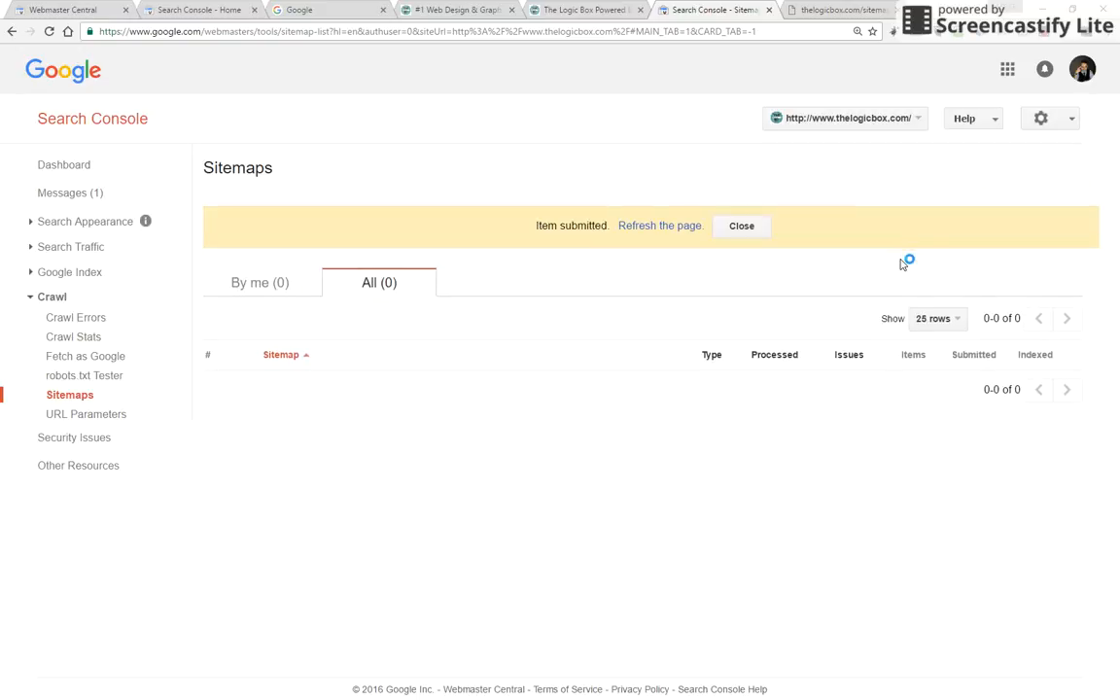
pyautogui.click(689, 226)
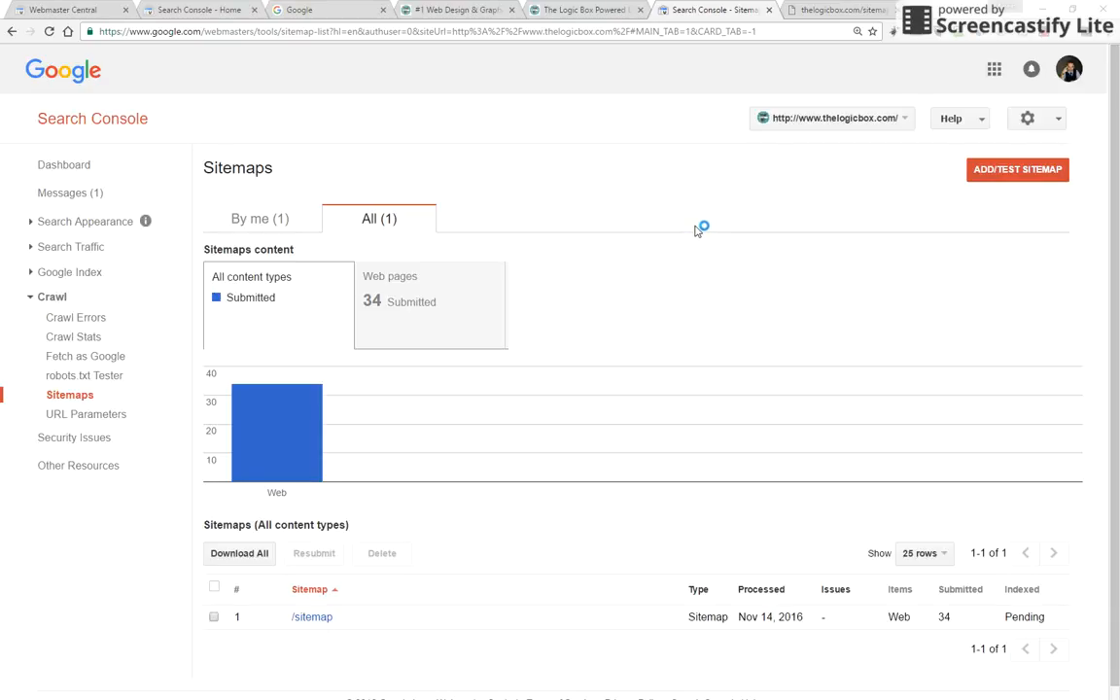
pyautogui.scroll(-1, 698, 229)
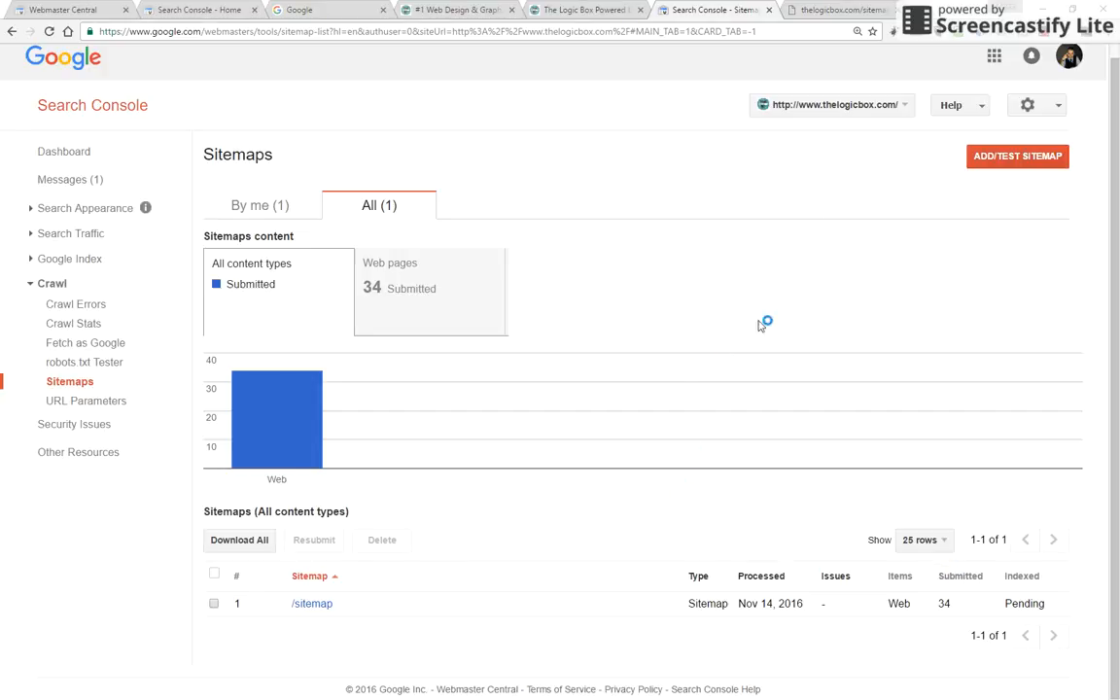
# - Revisit the sitemap XML and the website's Metadata settings, and display the help note for Meta Title
pyautogui.click(814, 10)
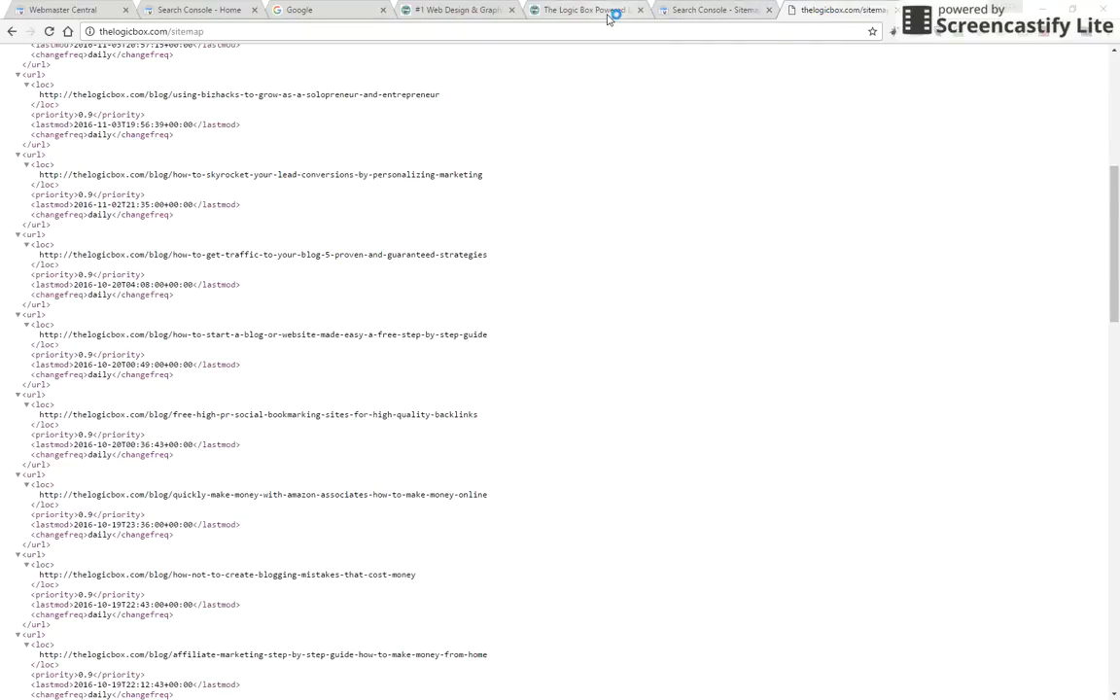
pyautogui.click(551, 14)
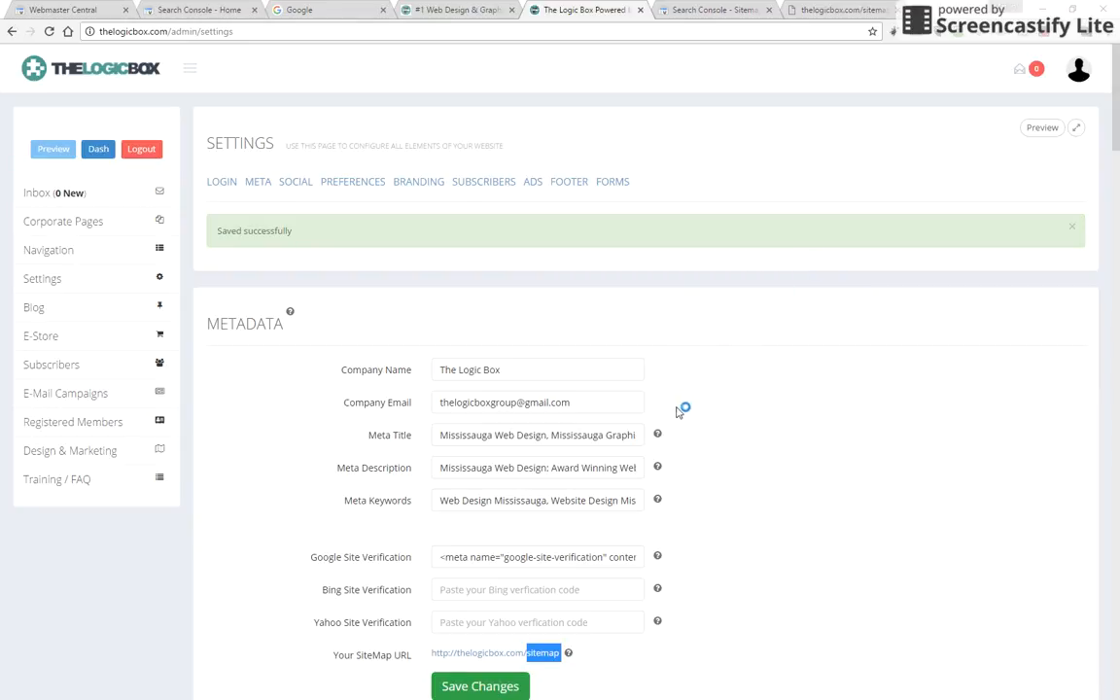
pyautogui.moveTo(658, 437)
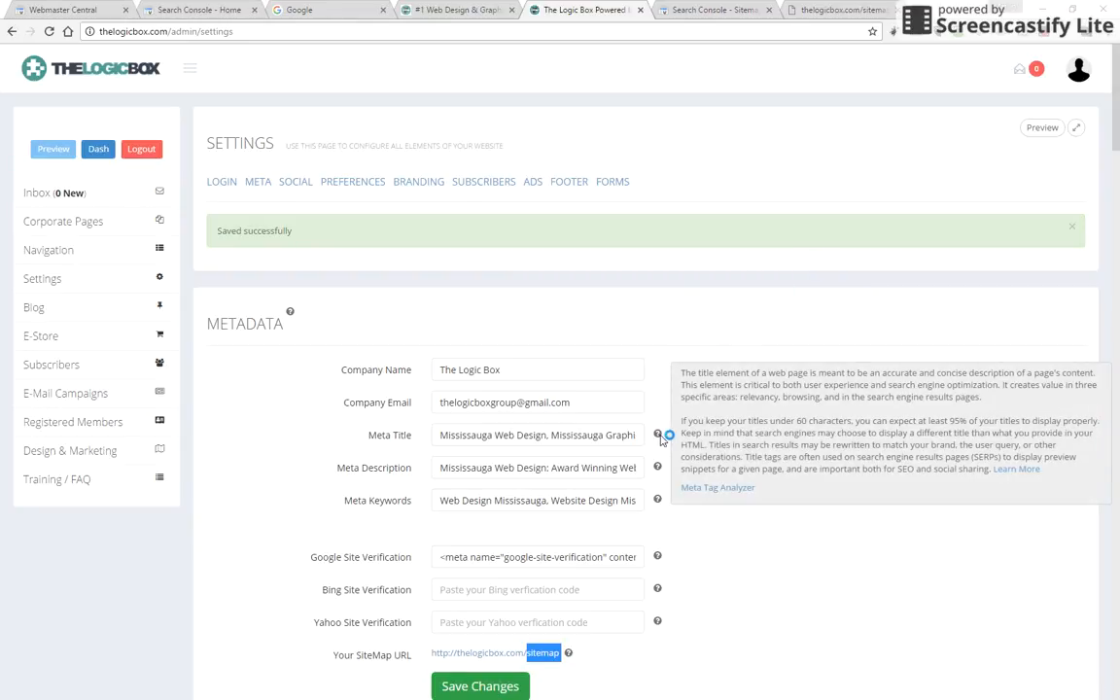